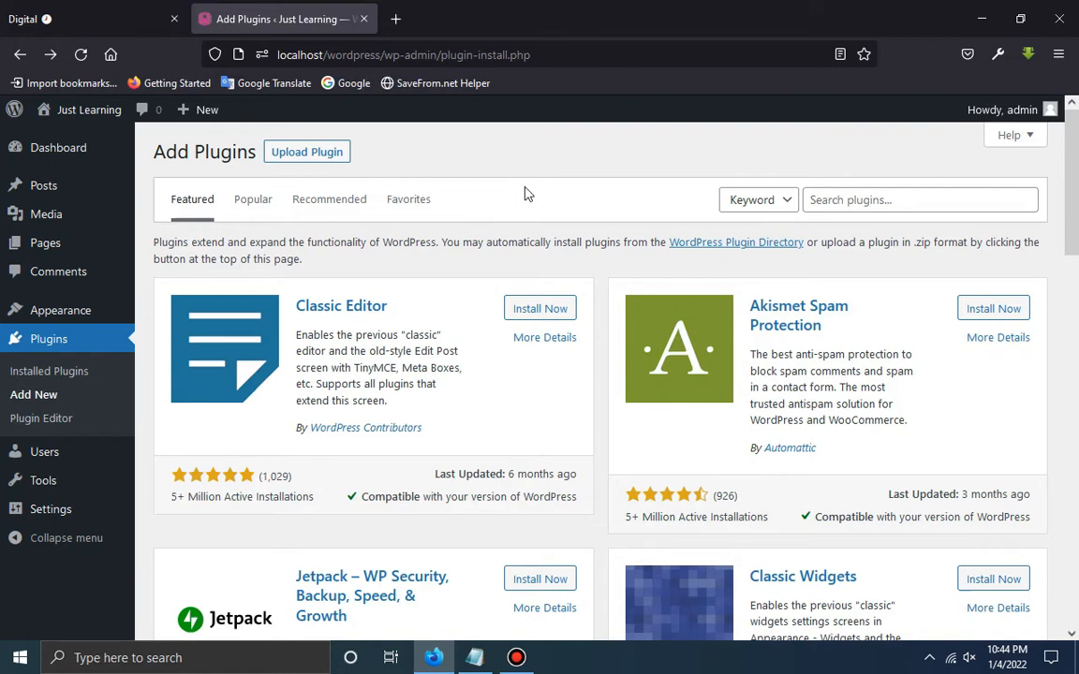
# Open the Widgets page under Appearance and examine the widget blocks in the Footer area.
pyautogui.click(78, 157)
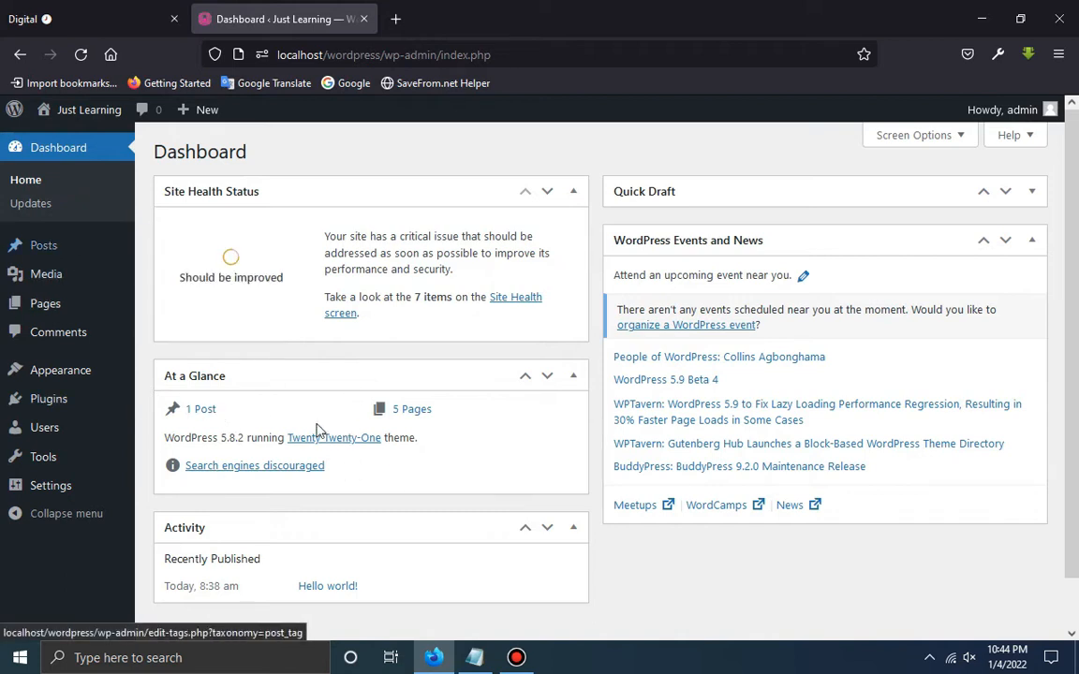
pyautogui.moveTo(91, 380)
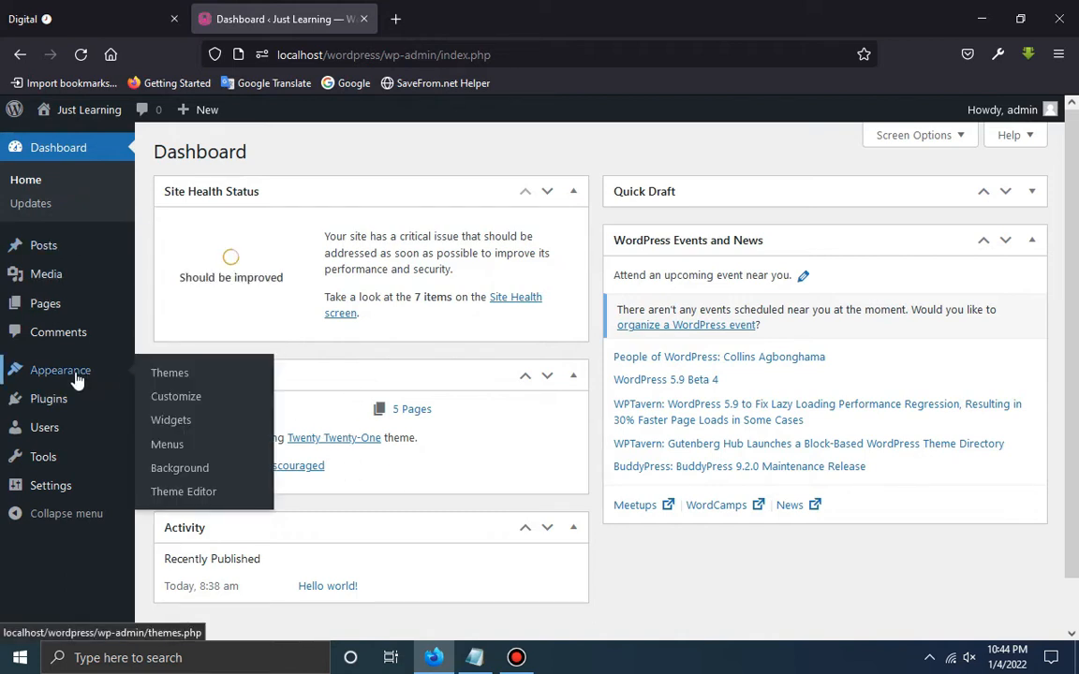
pyautogui.click(183, 422)
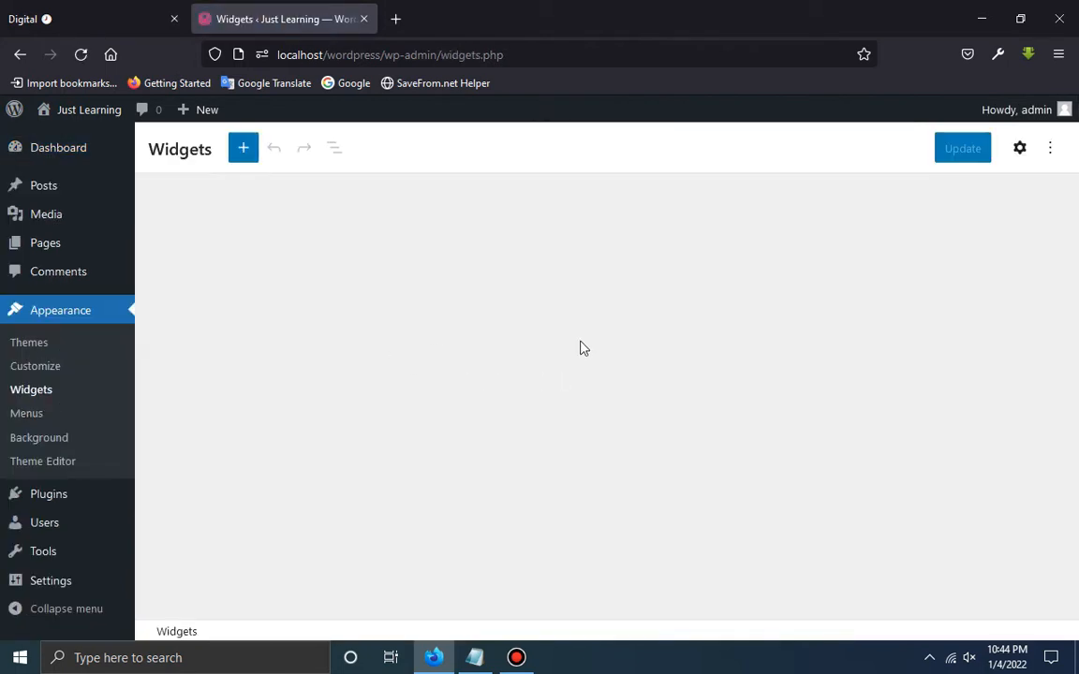
pyautogui.scroll(-3, 551, 295)
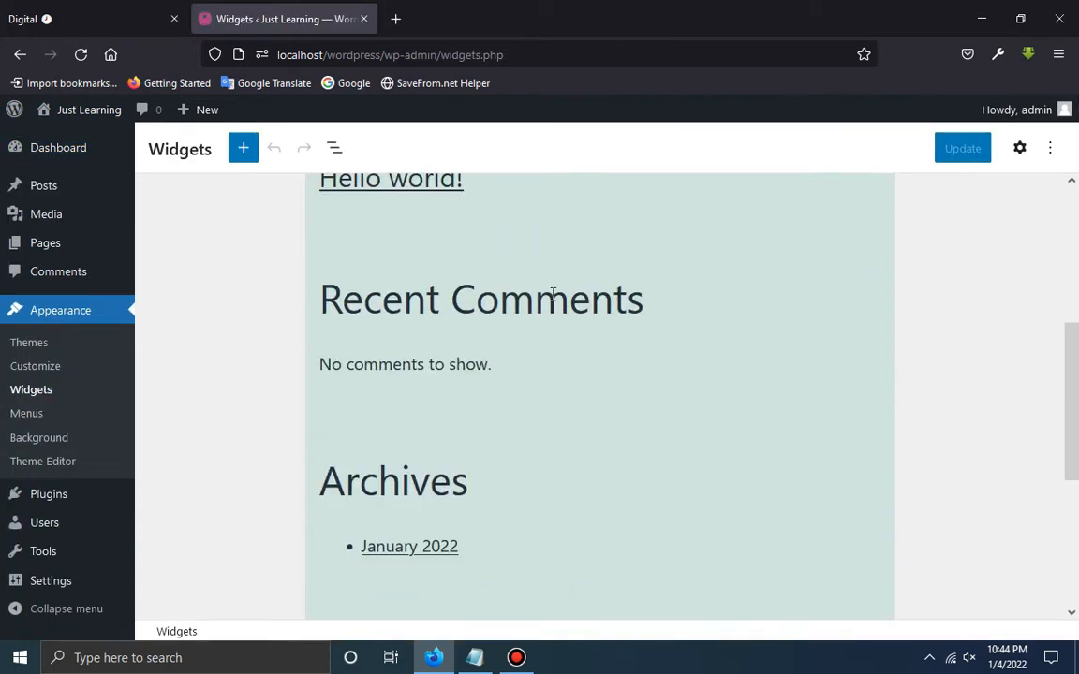
pyautogui.scroll(3, 553, 295)
pyautogui.scroll(1, 493, 370)
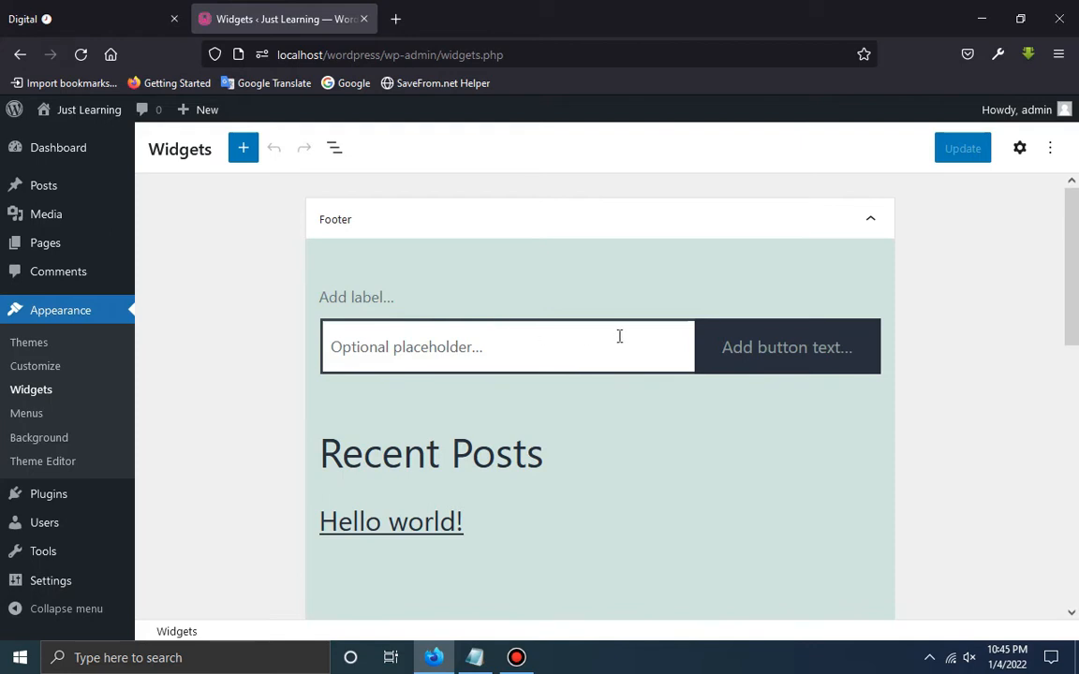
pyautogui.click(420, 353)
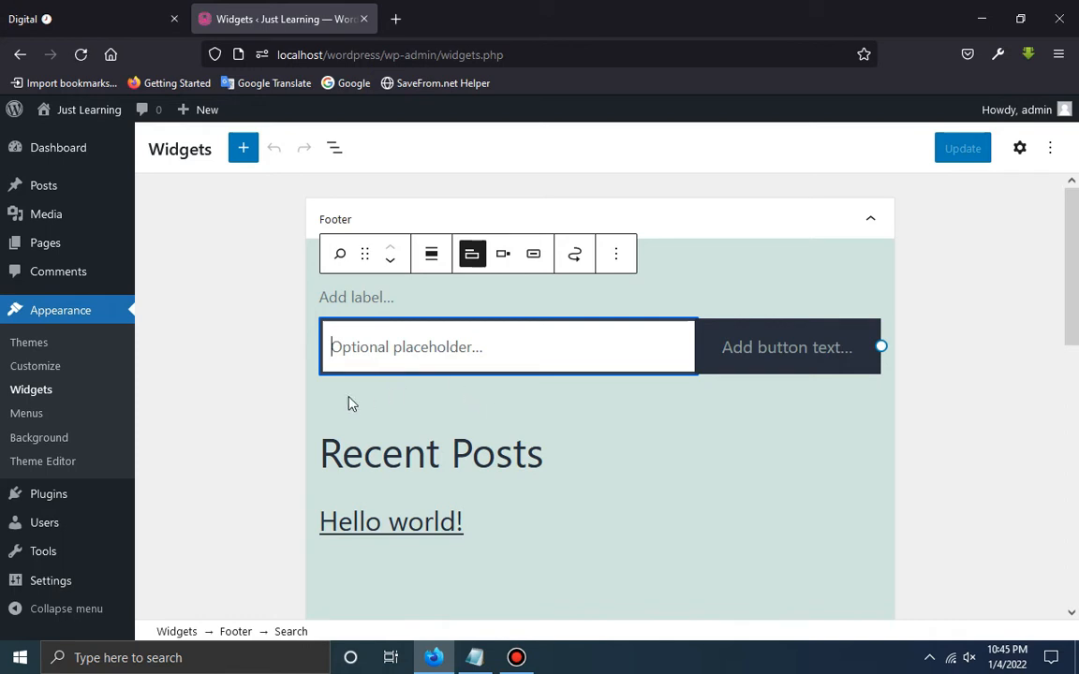
pyautogui.scroll(-3, 322, 393)
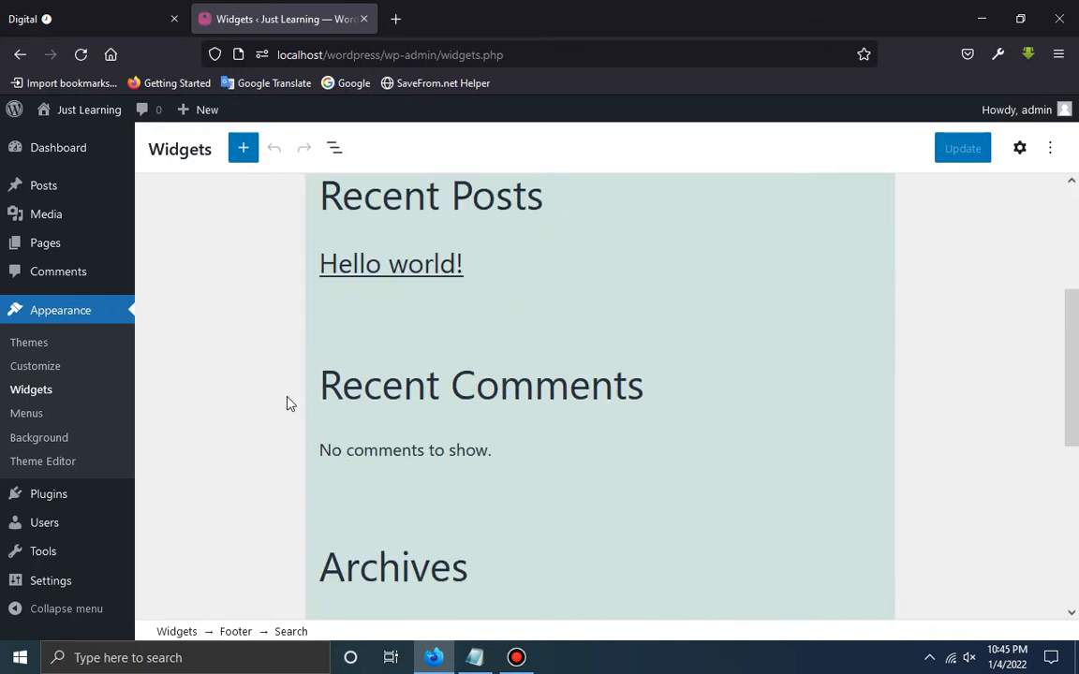
pyautogui.moveTo(456, 421)
pyautogui.scroll(3, 452, 418)
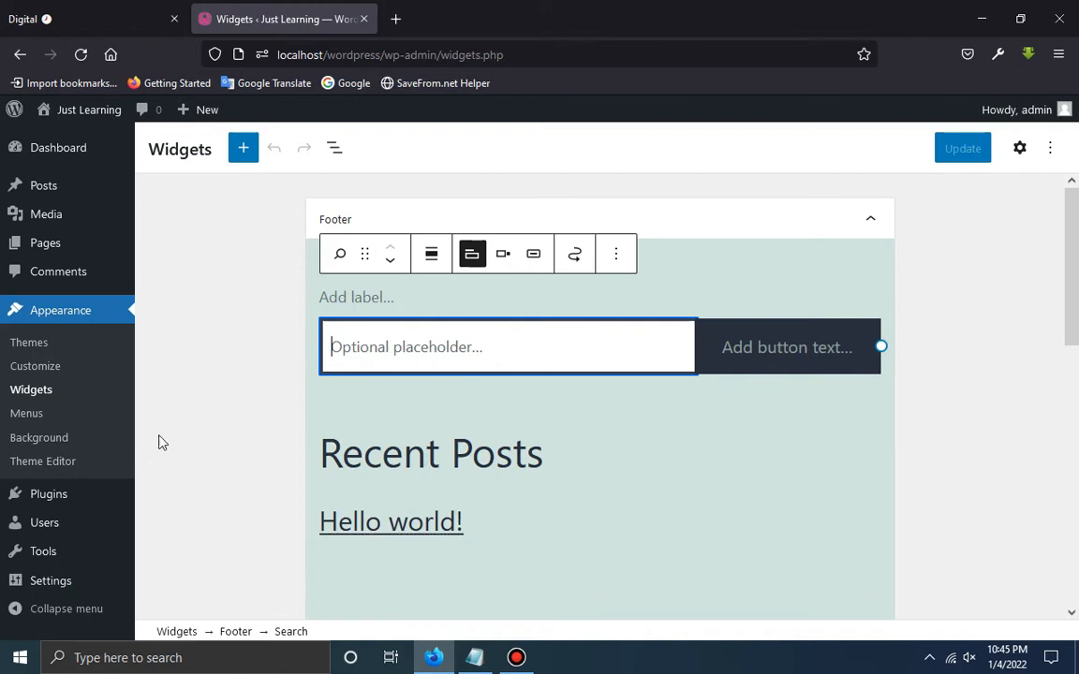
# Open the list of installed plugins.
pyautogui.click(42, 498)
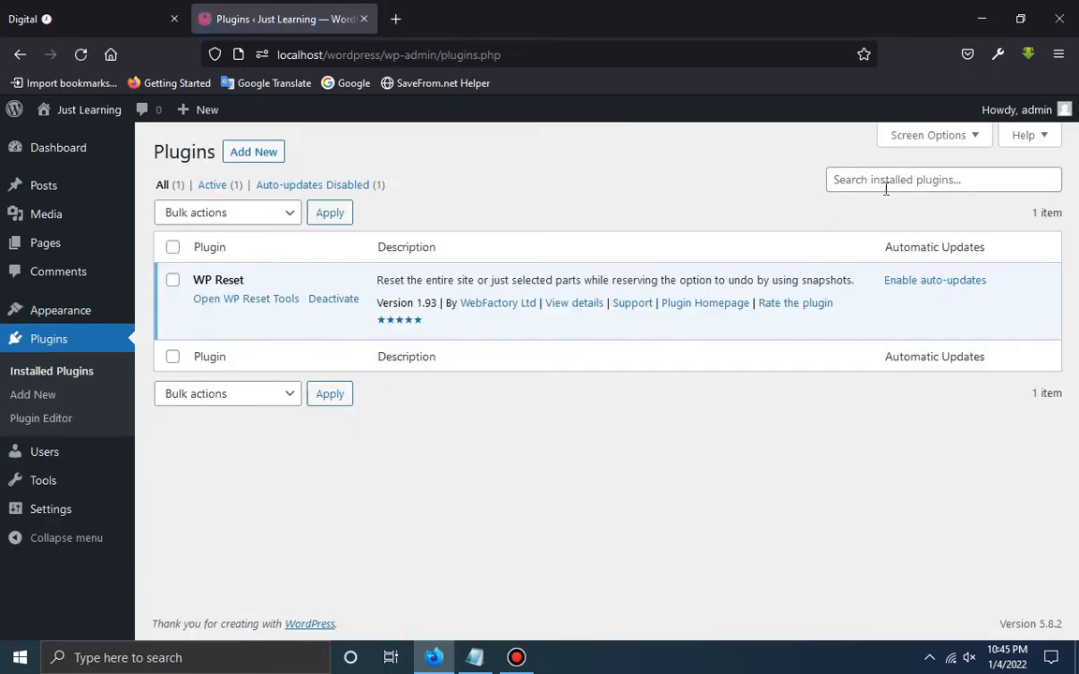
pyautogui.click(981, 19)
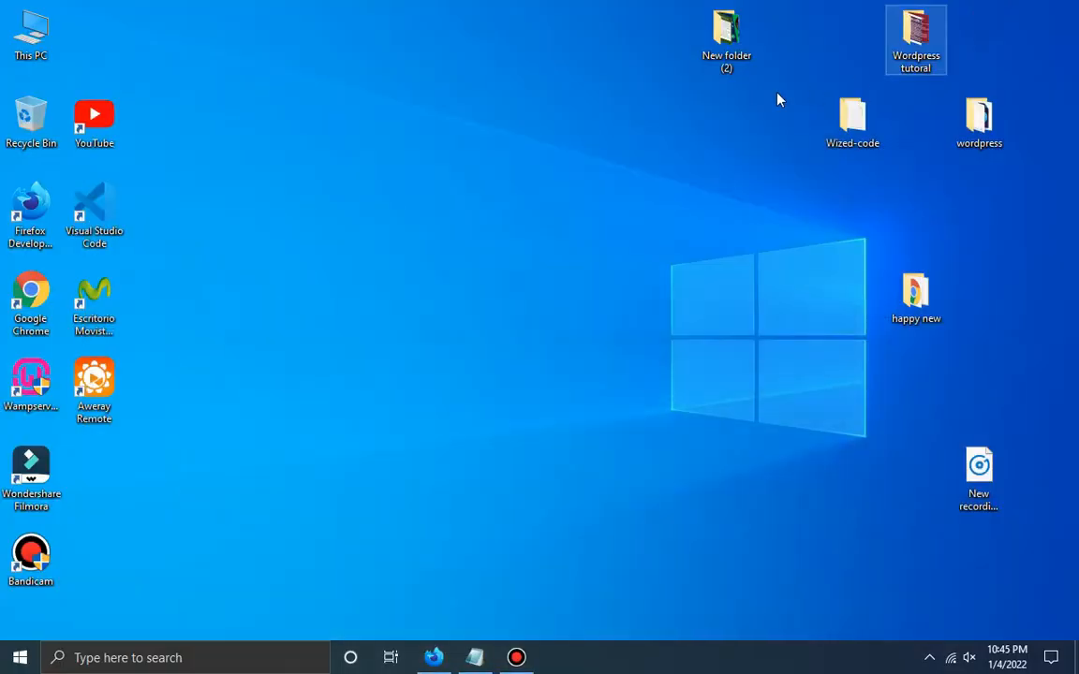
pyautogui.rightClick(620, 141)
pyautogui.click(655, 188)
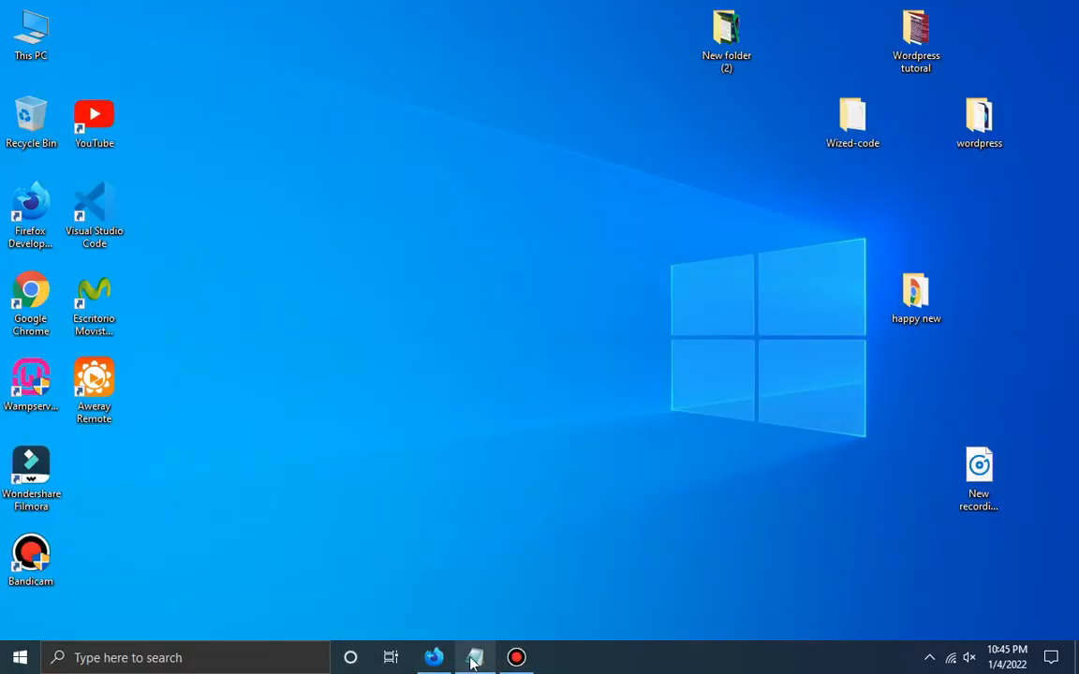
pyautogui.click(436, 657)
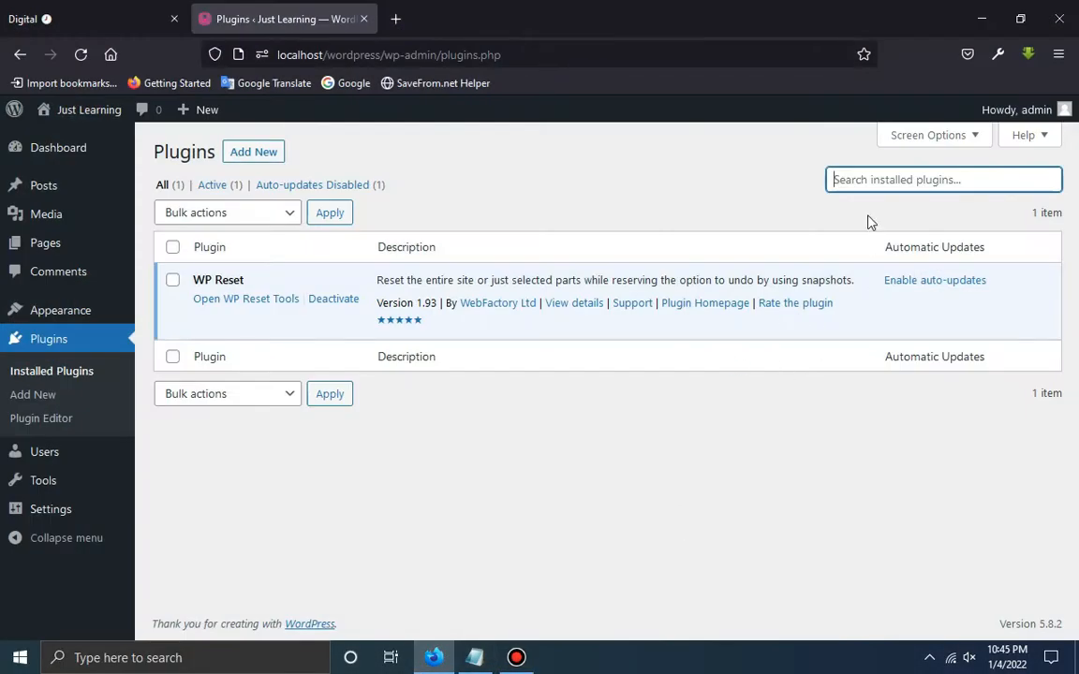
# Go to the page for adding new plugins and find Classic Widgets among the featured plugins.
pyautogui.click(272, 151)
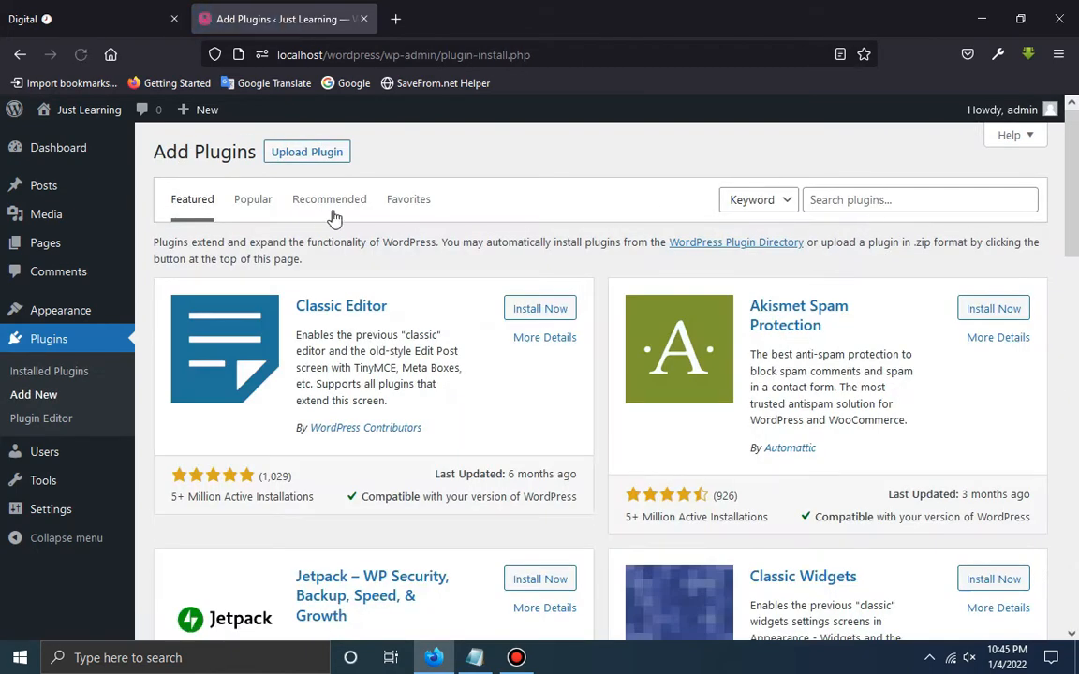
pyautogui.click(850, 199)
pyautogui.scroll(-4, 741, 282)
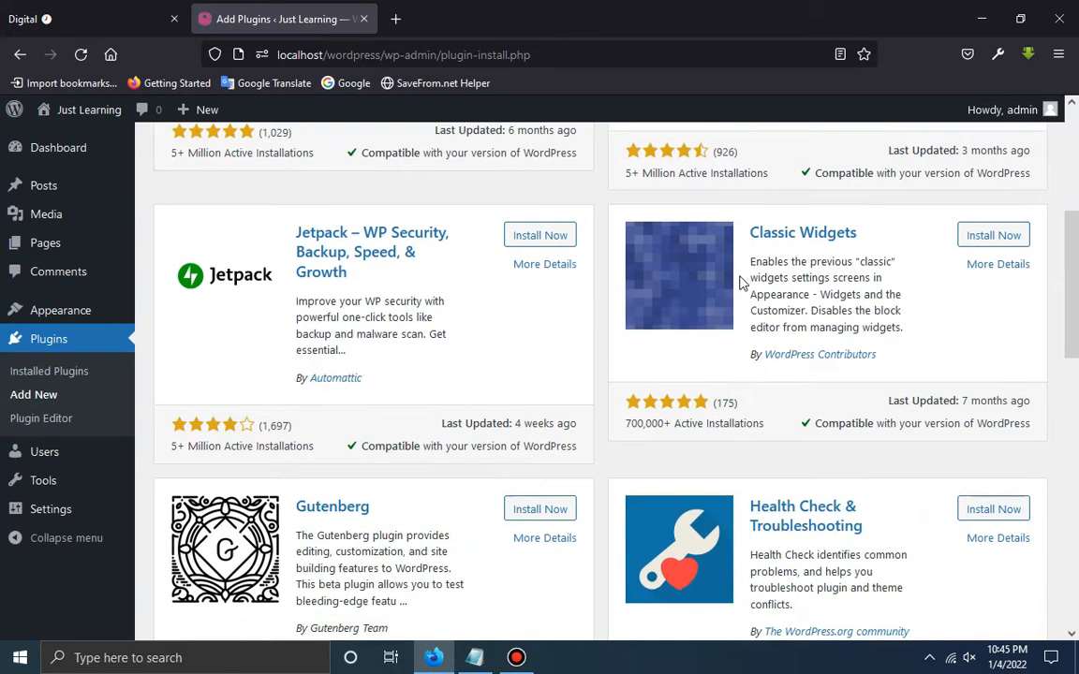
pyautogui.scroll(3, 843, 299)
pyautogui.scroll(-2, 894, 314)
pyautogui.scroll(-1, 894, 313)
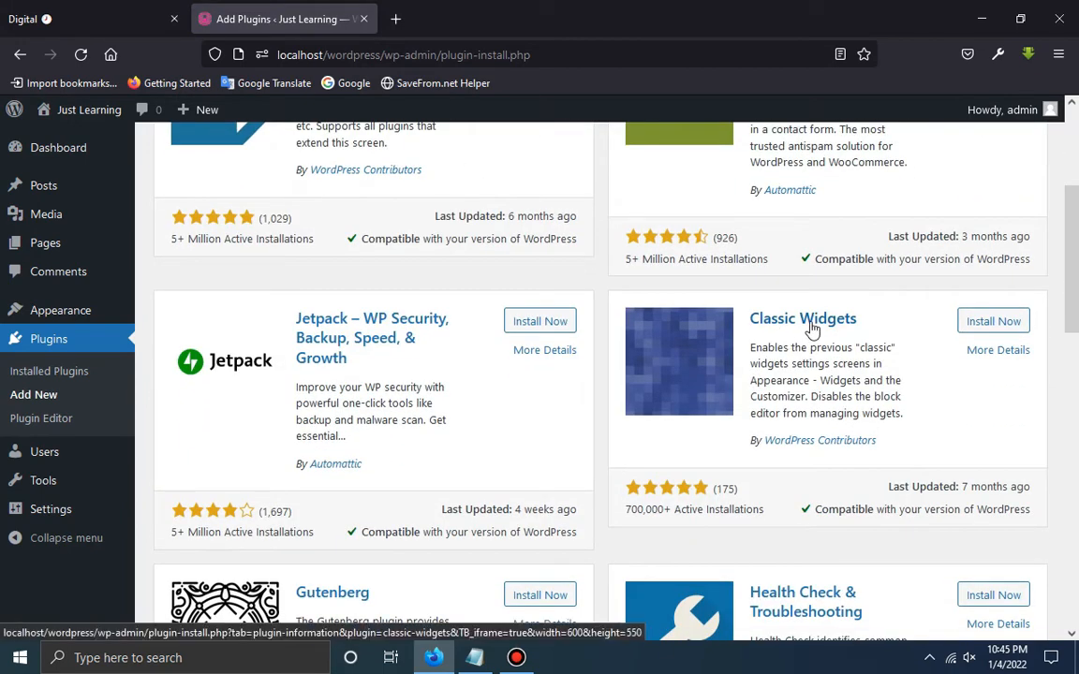
# Review the details of the Classic Widgets plugin, install it and activate it.
pyautogui.click(811, 323)
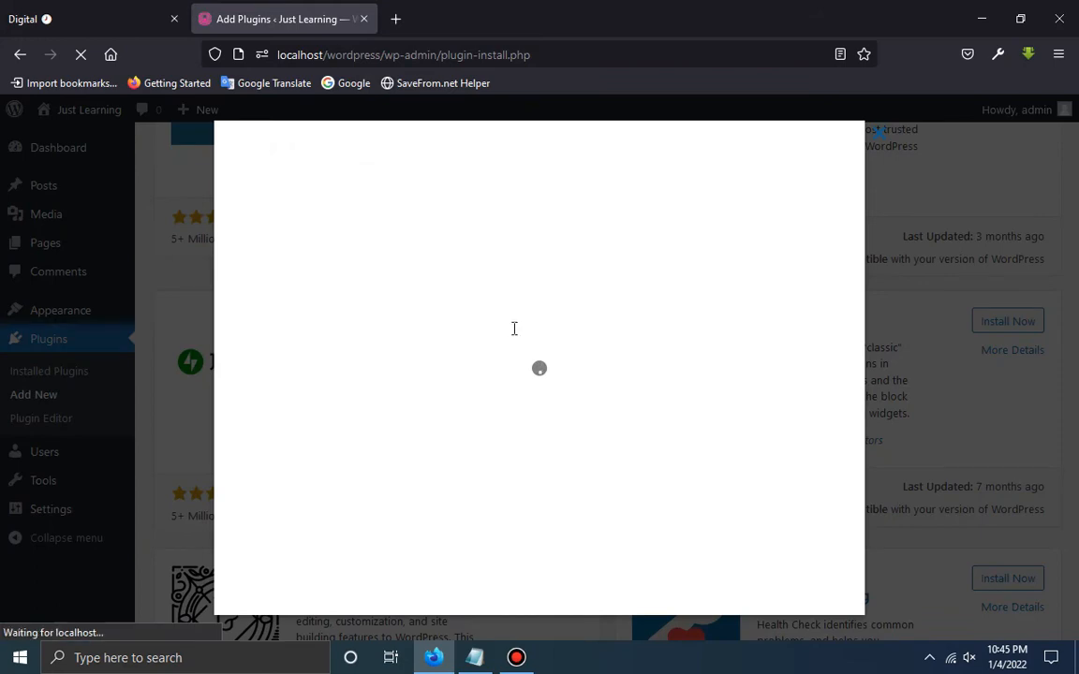
pyautogui.scroll(-3, 600, 395)
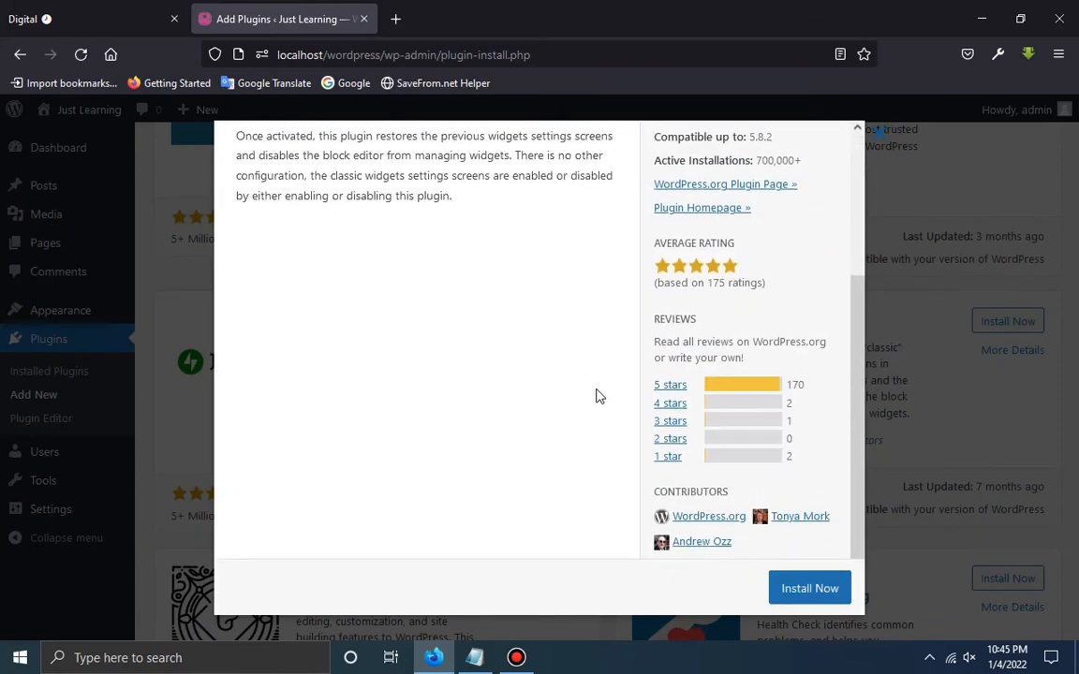
pyautogui.scroll(3, 599, 395)
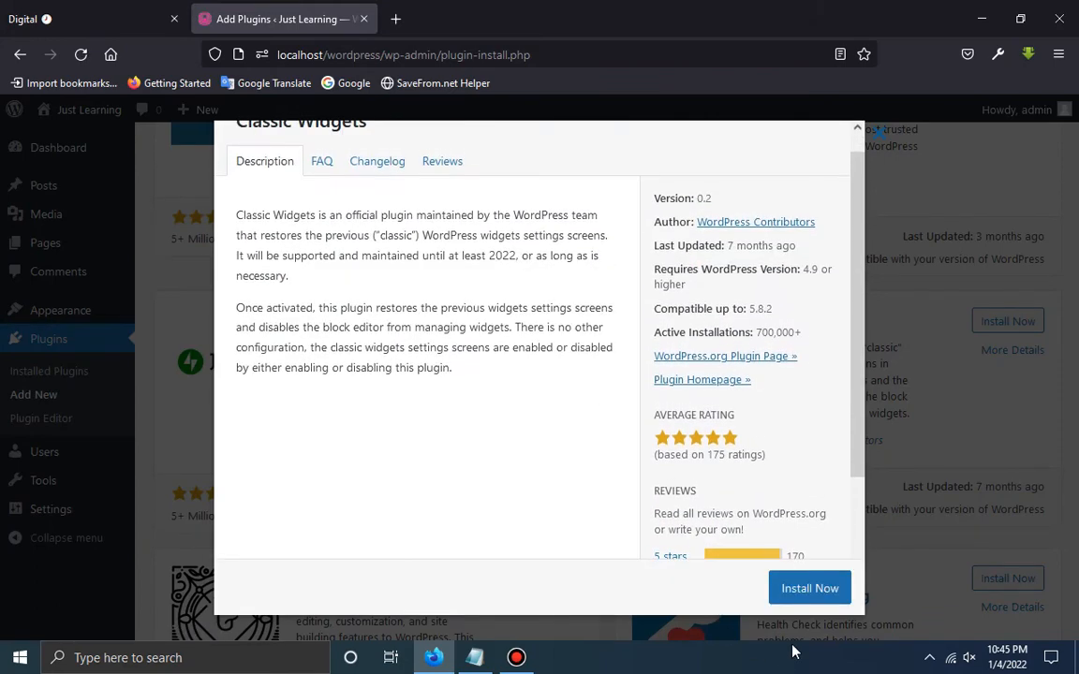
pyautogui.click(784, 590)
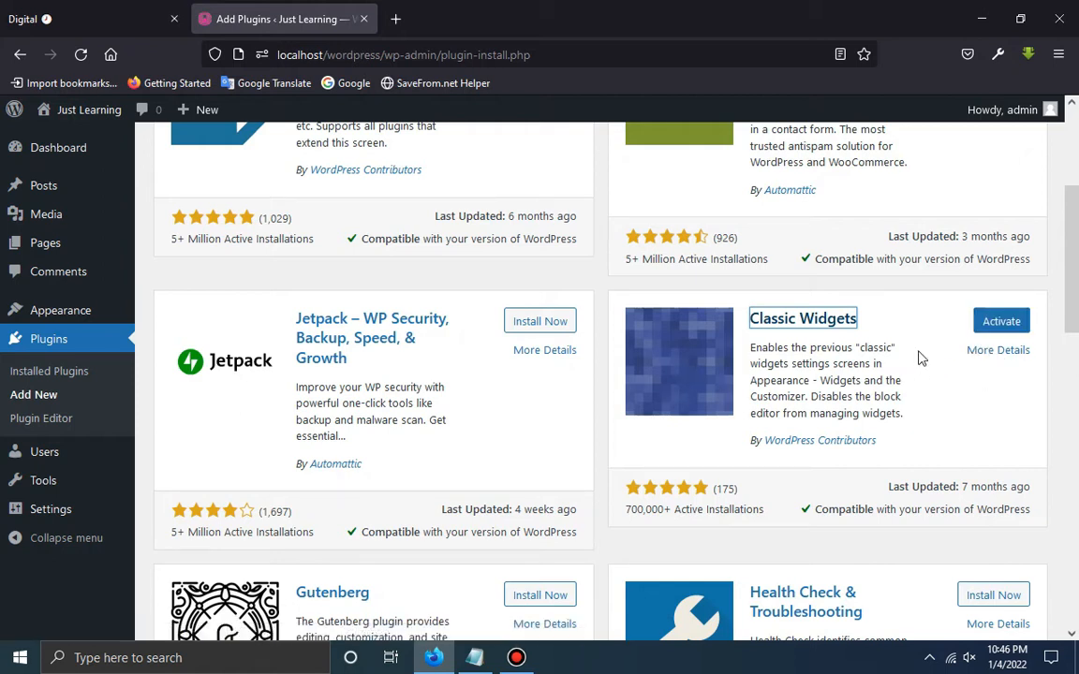
pyautogui.click(993, 328)
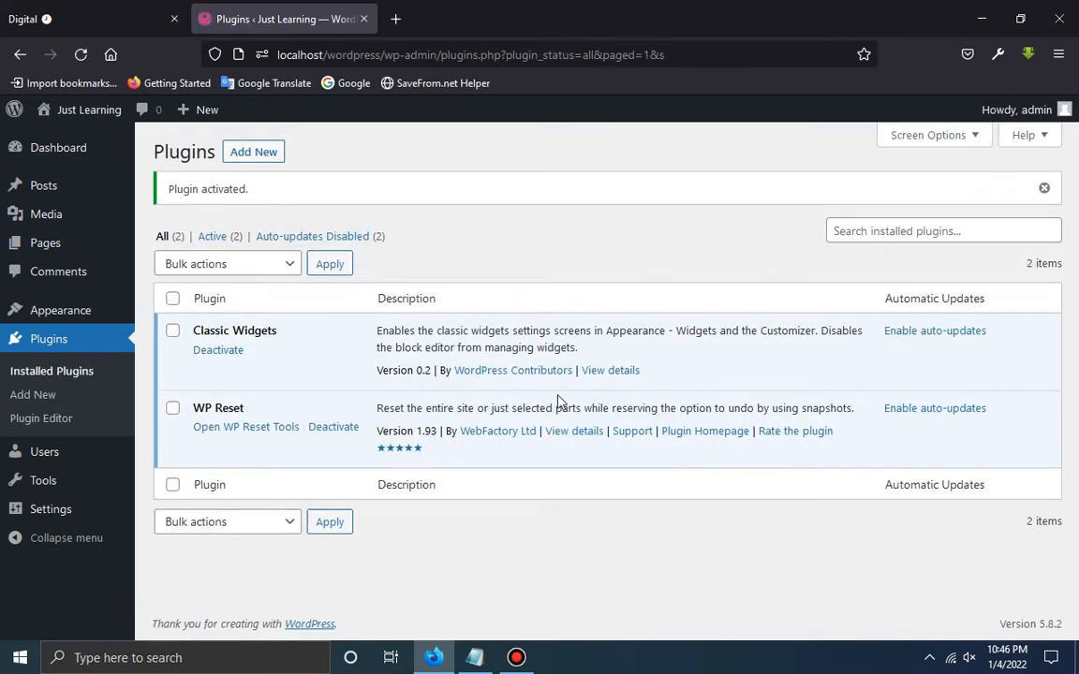
# Reopen the Widgets page and examine the available widgets, the inactive widgets section and the Footer area in the classic layout.
pyautogui.click(54, 313)
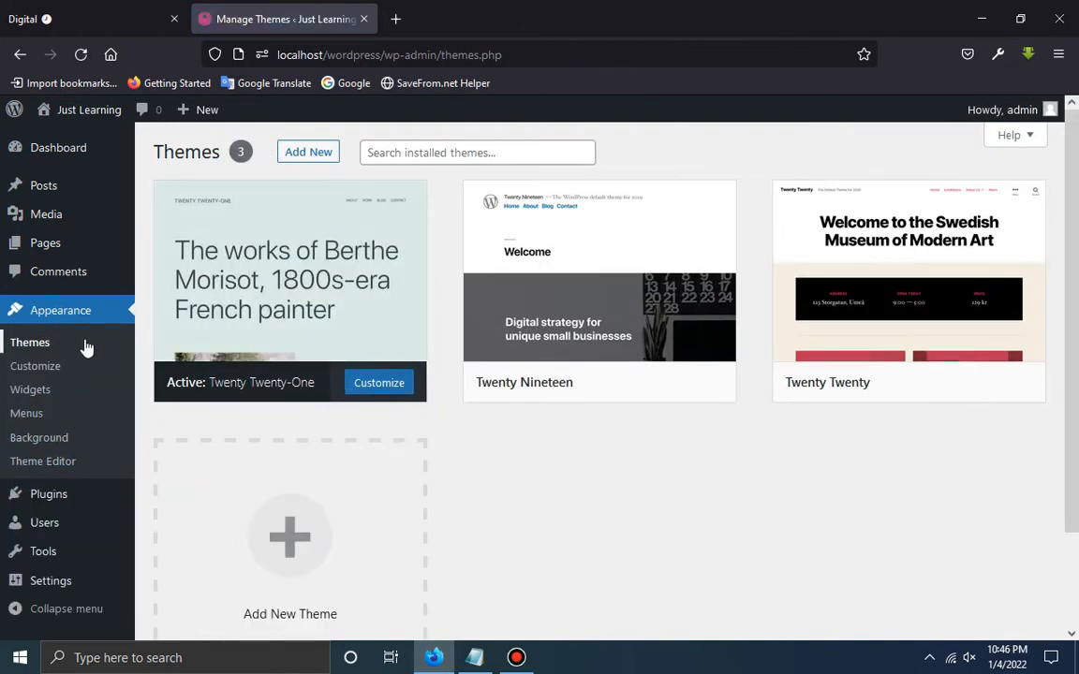
pyautogui.click(43, 391)
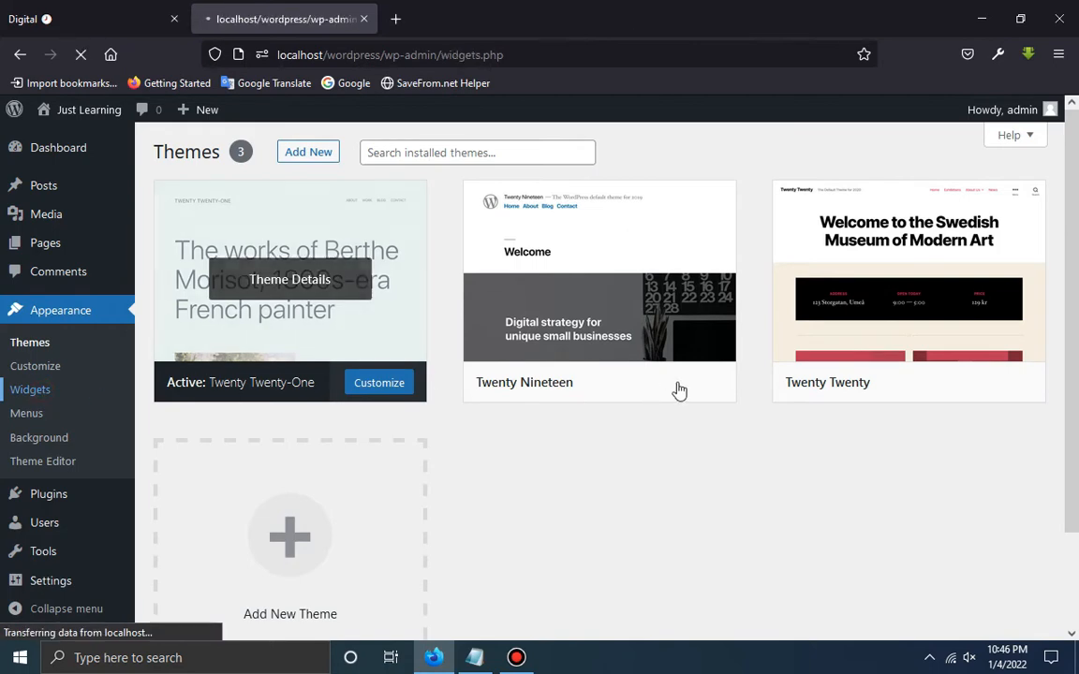
pyautogui.scroll(-3, 475, 367)
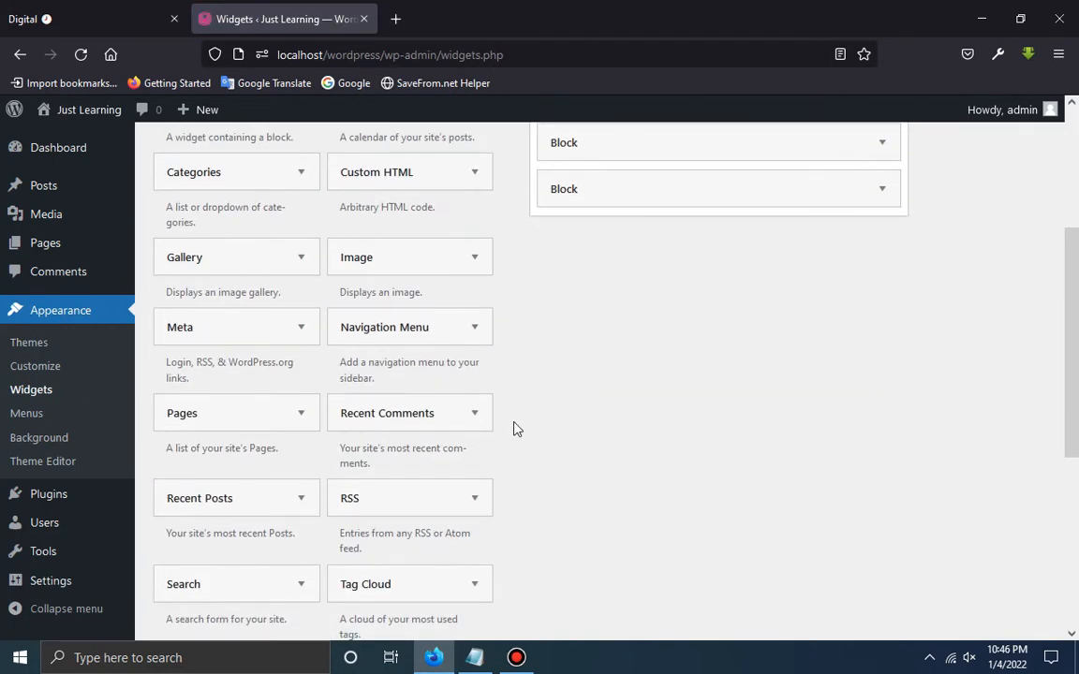
pyautogui.scroll(3, 505, 412)
pyautogui.moveTo(218, 282)
pyautogui.mouseDown()
pyautogui.moveTo(320, 284)
pyautogui.moveTo(234, 283)
pyautogui.mouseUp()
pyautogui.moveTo(245, 372)
pyautogui.mouseDown()
pyautogui.moveTo(573, 409)
pyautogui.moveTo(262, 365)
pyautogui.mouseUp()
pyautogui.moveTo(266, 429)
pyautogui.mouseDown()
pyautogui.moveTo(677, 484)
pyautogui.moveTo(246, 429)
pyautogui.mouseUp()
pyautogui.scroll(-7, 458, 388)
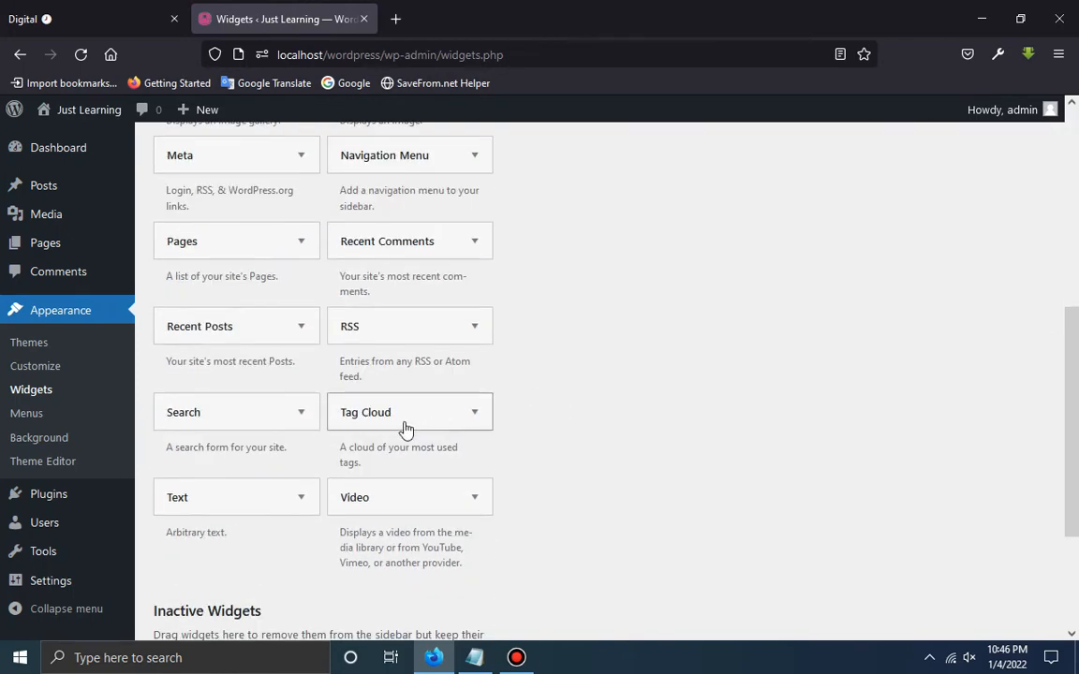
pyautogui.moveTo(417, 313); pyautogui.dragTo(392, 308)
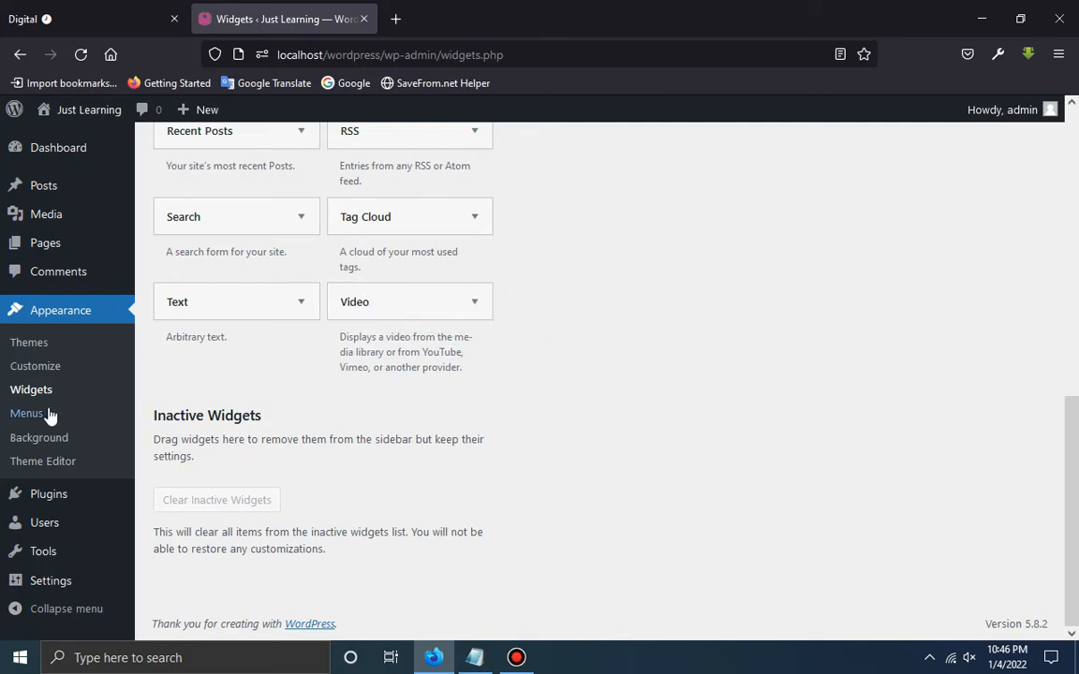
pyautogui.scroll(3, 340, 373)
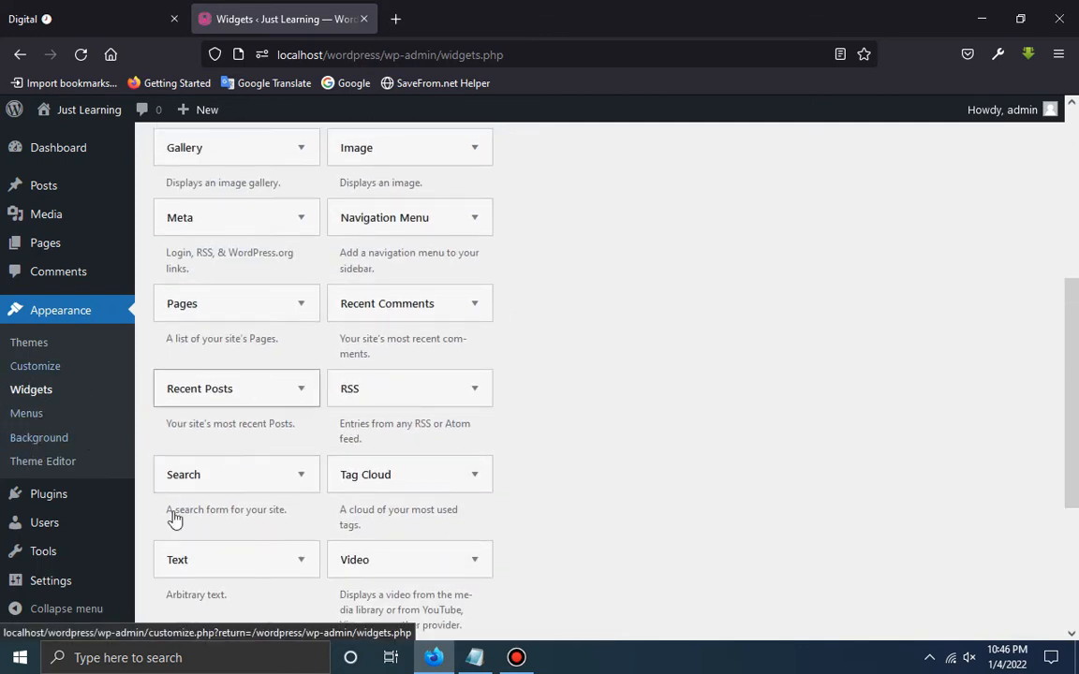
pyautogui.scroll(3, 510, 429)
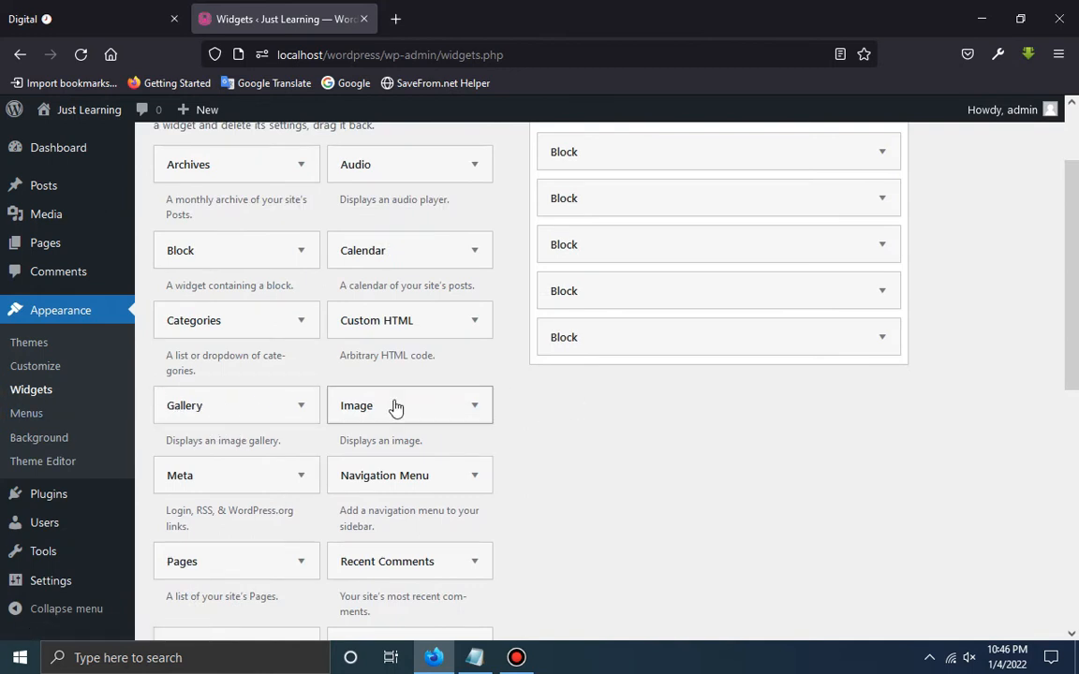
pyautogui.scroll(1, 426, 385)
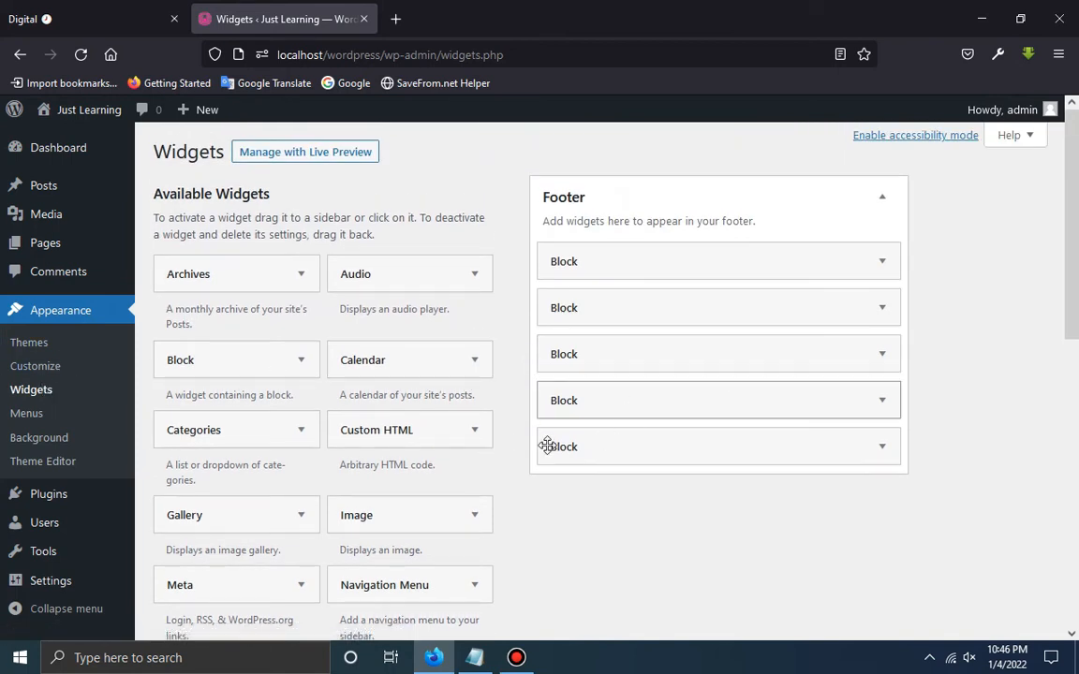
pyautogui.scroll(-3, 281, 389)
pyautogui.scroll(3, 320, 414)
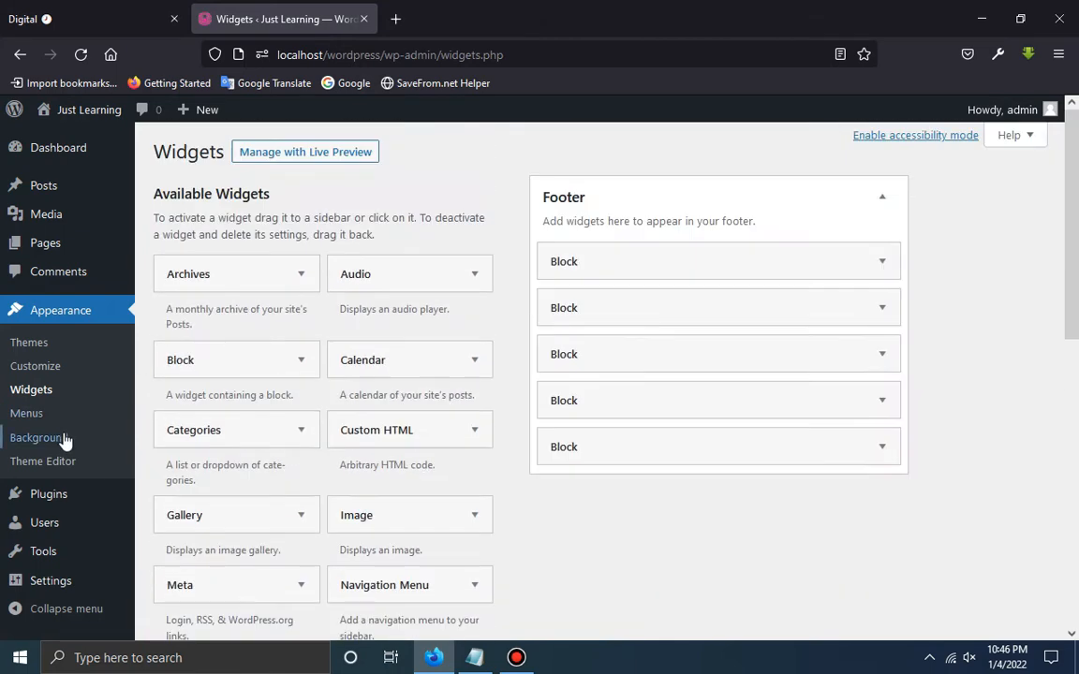
# Deactivate the Classic Widgets plugin and delete it from the installed plugins, confirming the deletion.
pyautogui.click(48, 493)
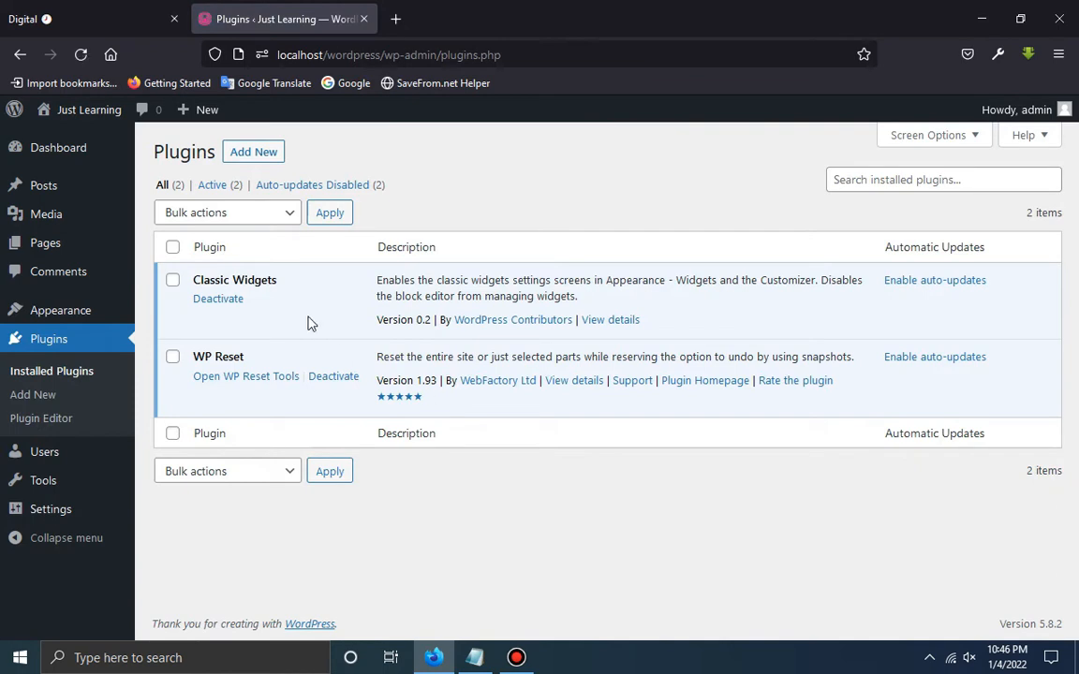
pyautogui.click(231, 299)
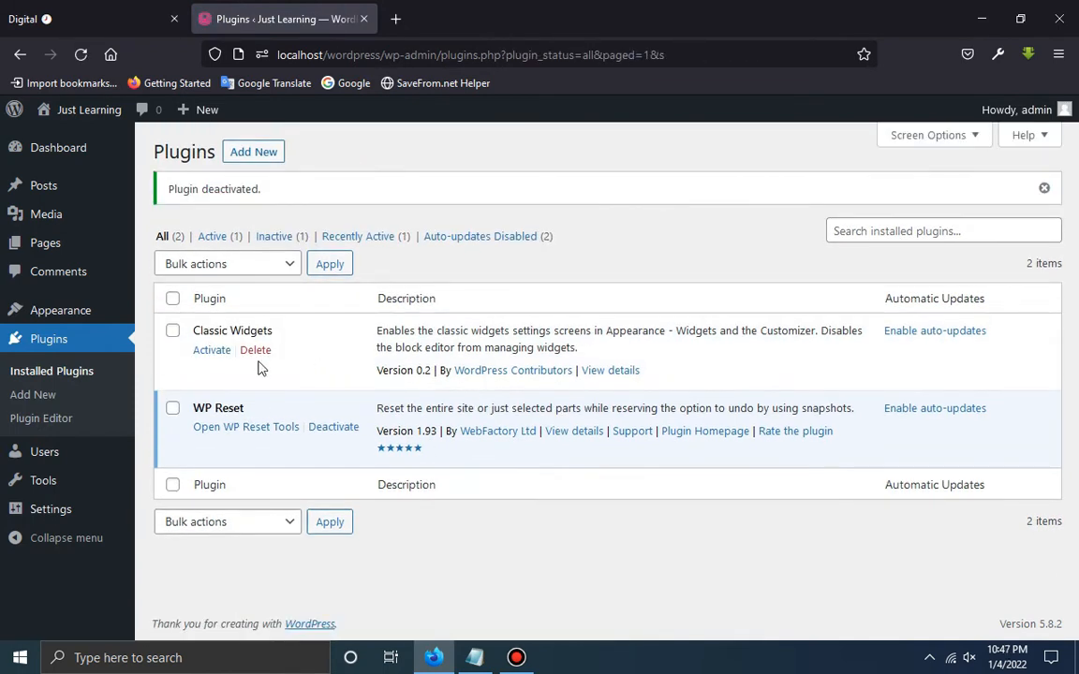
pyautogui.click(262, 352)
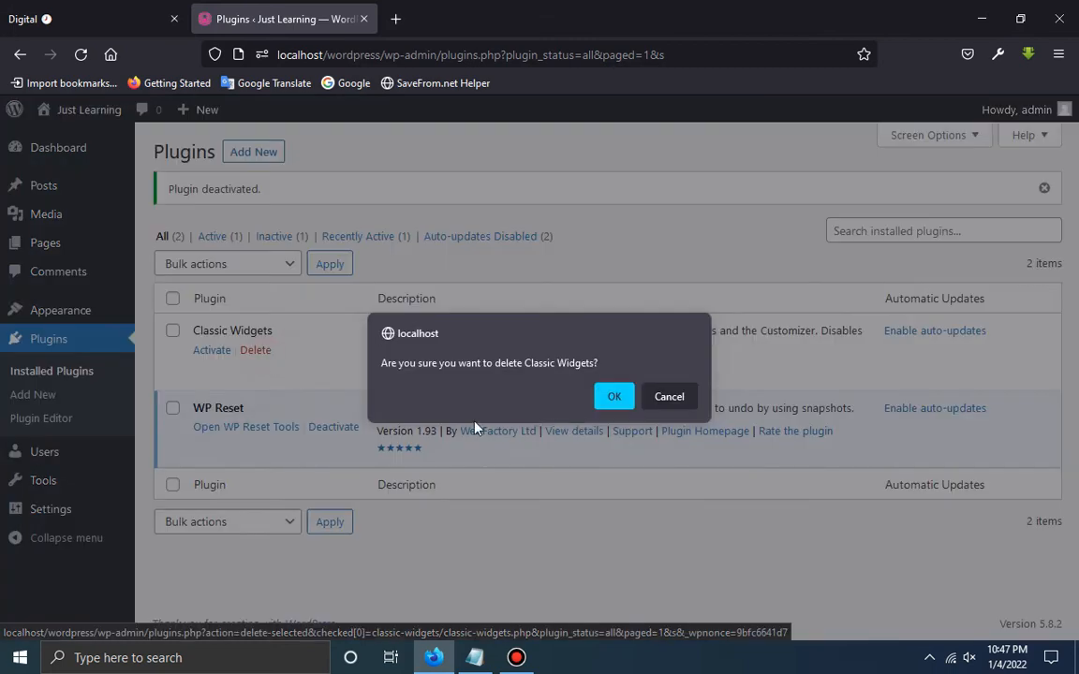
pyautogui.click(599, 408)
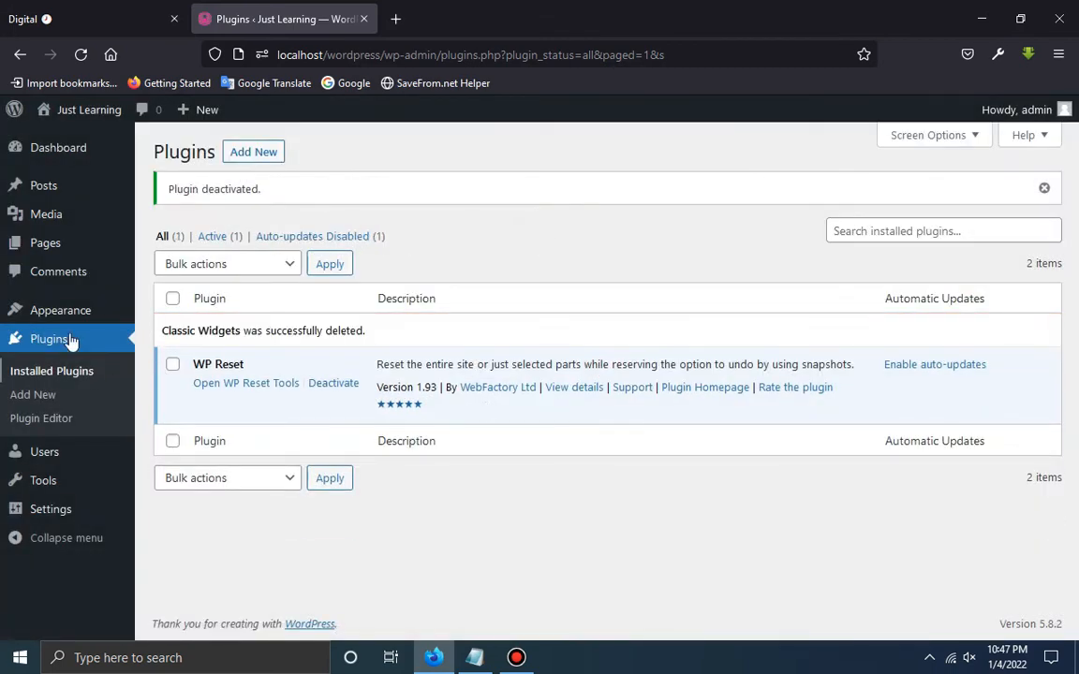
# Return to the Widgets page under Appearance to check which widget editor it uses without Classic Widgets.
pyautogui.click(58, 316)
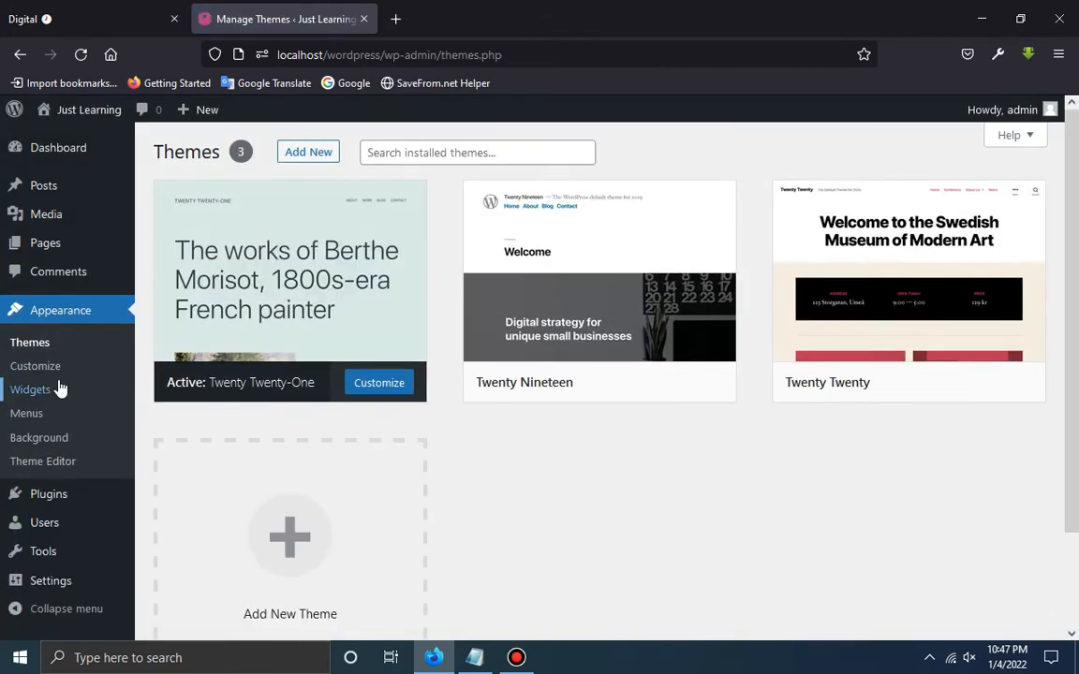
pyautogui.click(36, 397)
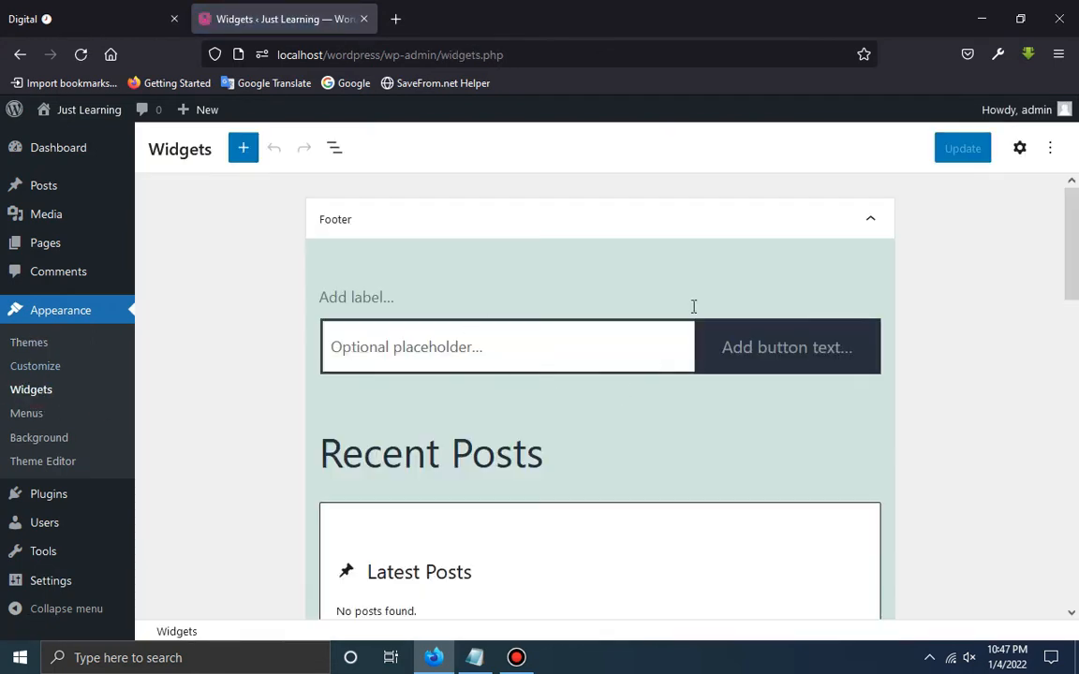
# Examine the Footer area's blocks in the block widget editor, from the search block through Recent Posts, Recent Comments, Archives and Categories.
pyautogui.scroll(-3, 433, 357)
pyautogui.scroll(3, 753, 450)
pyautogui.scroll(-3, 619, 428)
pyautogui.scroll(1, 588, 438)
pyautogui.scroll(2, 383, 402)
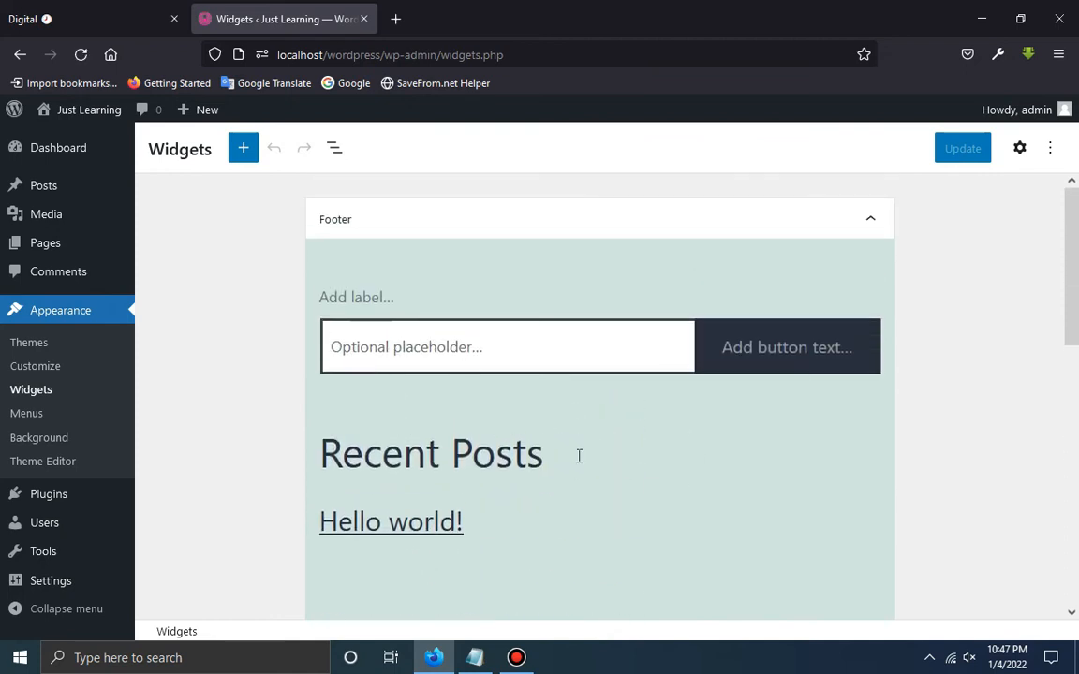
pyautogui.scroll(-1, 575, 428)
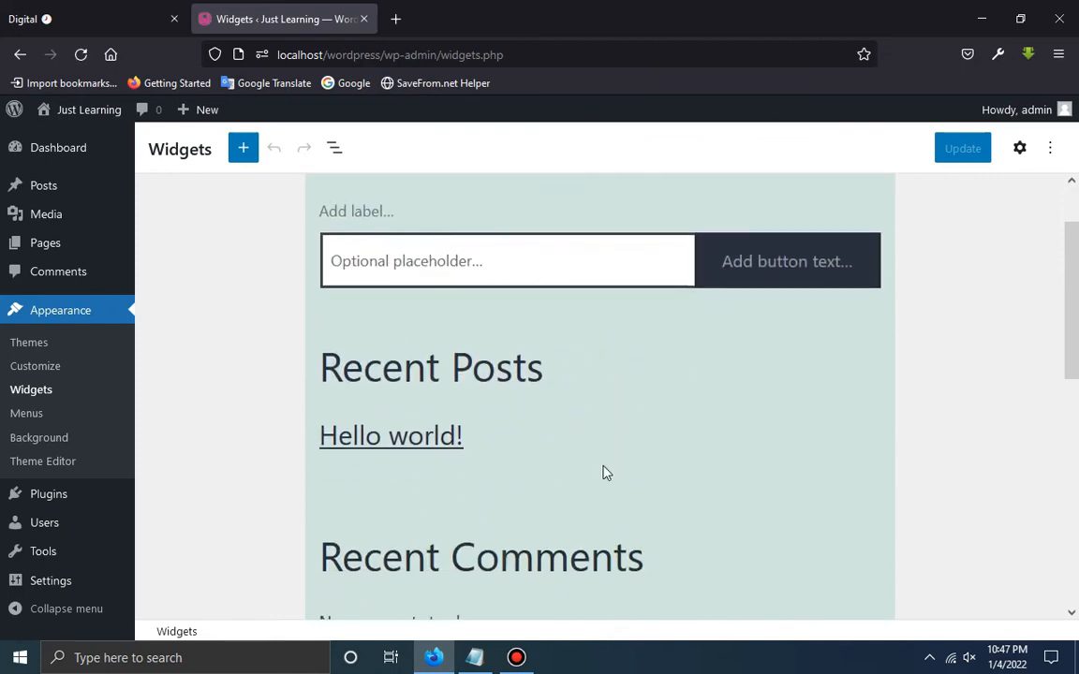
pyautogui.click(423, 259)
pyautogui.scroll(-4, 708, 386)
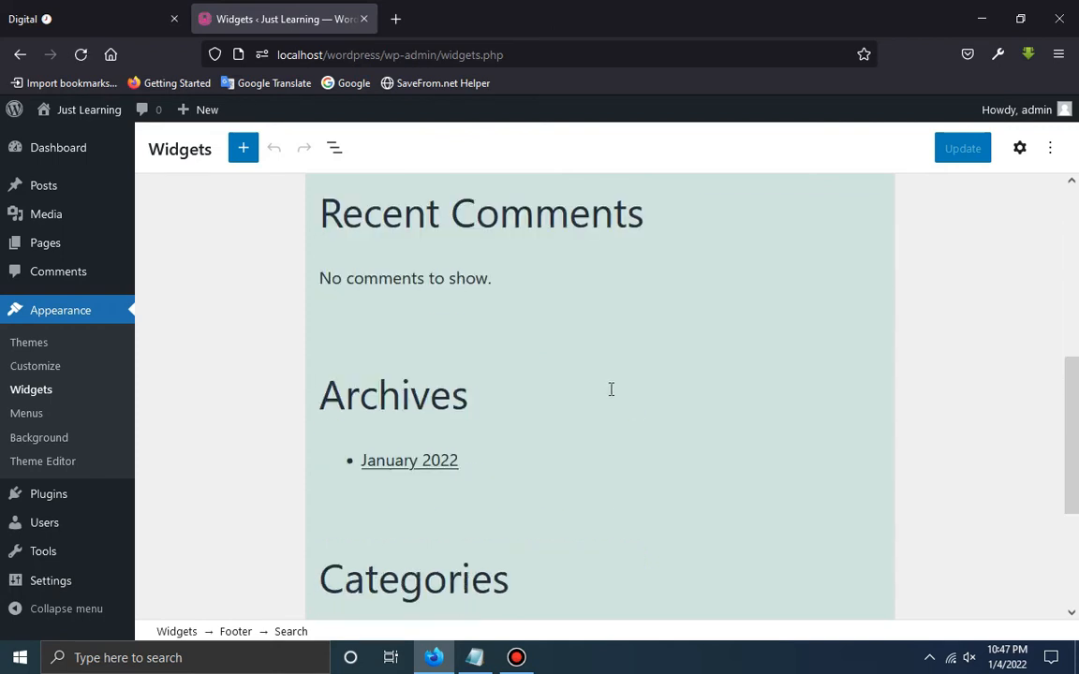
pyautogui.scroll(4, 611, 389)
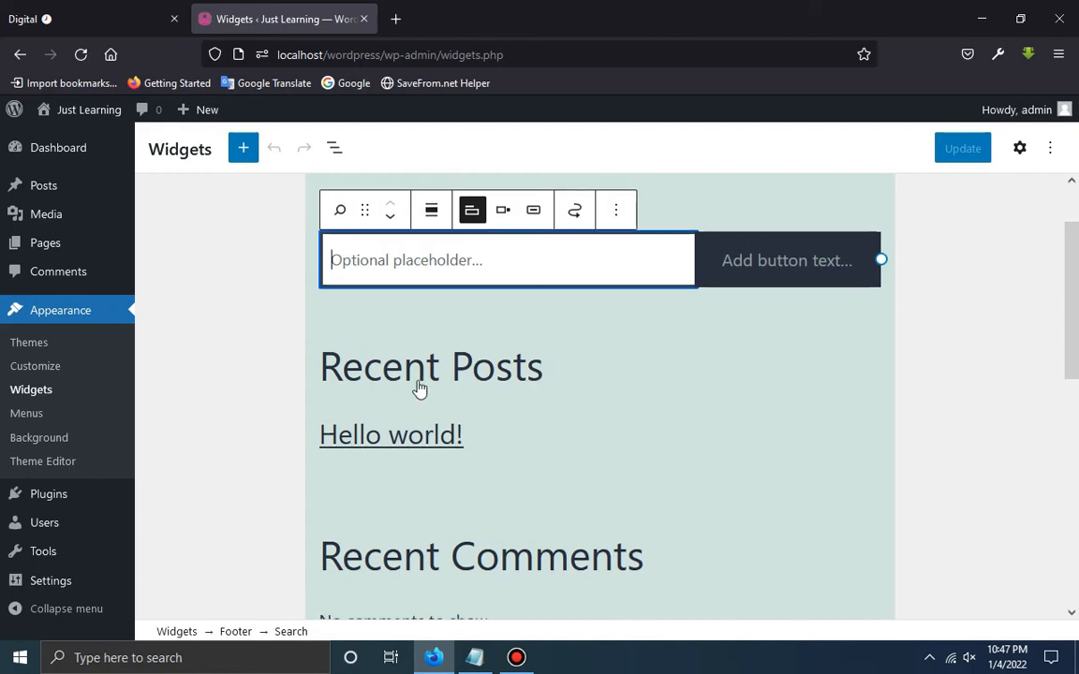
pyautogui.scroll(-3, 420, 388)
pyautogui.scroll(4, 421, 382)
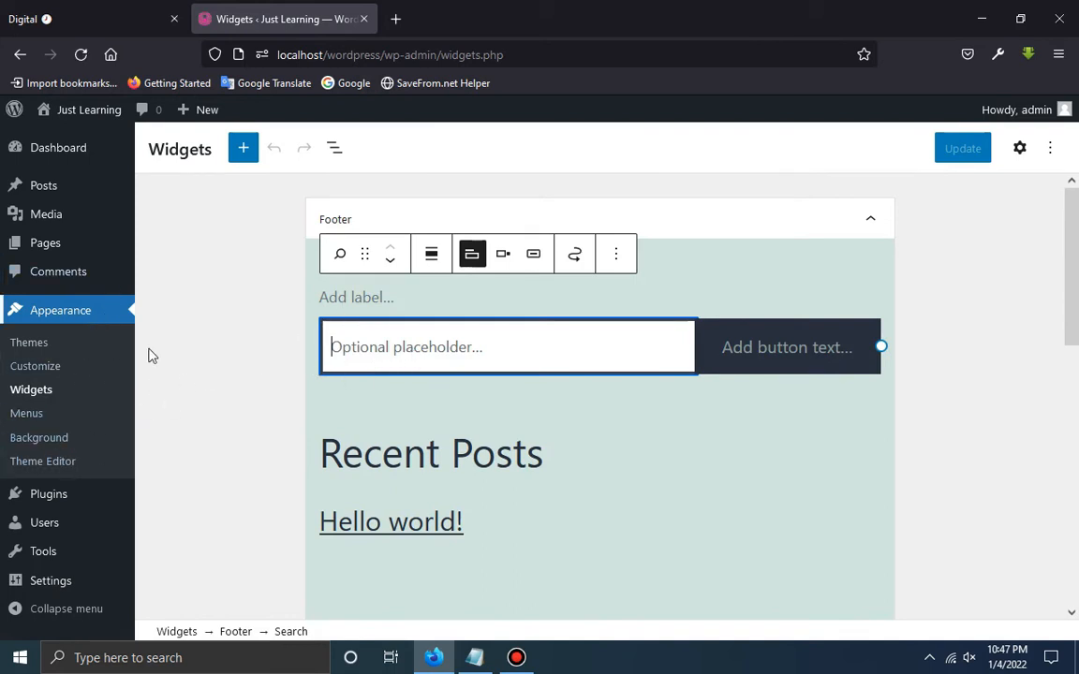
# Open the Twenty Twenty-One theme's functions.php in the Theme Editor and place the cursor on the empty lines at the end of the file.
pyautogui.click(51, 463)
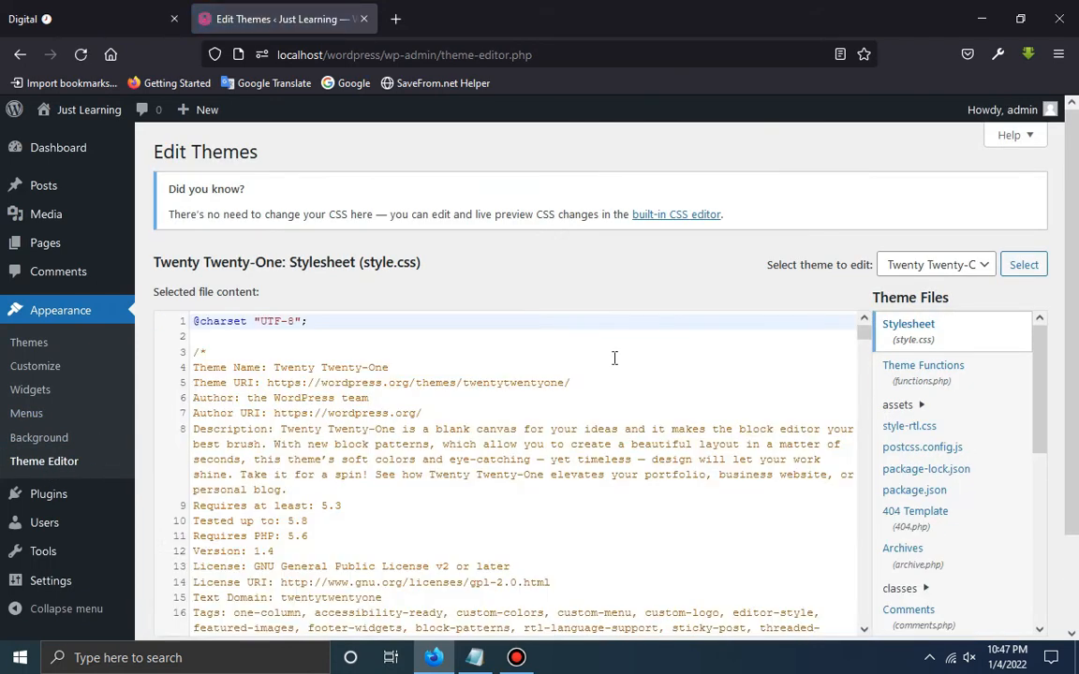
pyautogui.scroll(-2, 657, 362)
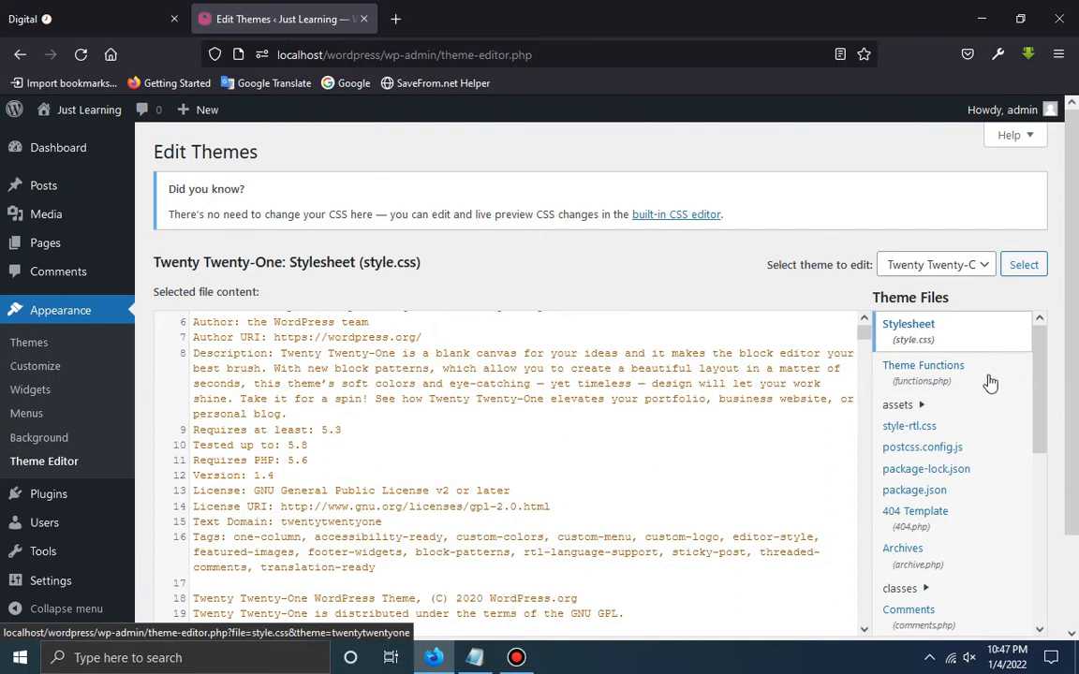
pyautogui.click(920, 375)
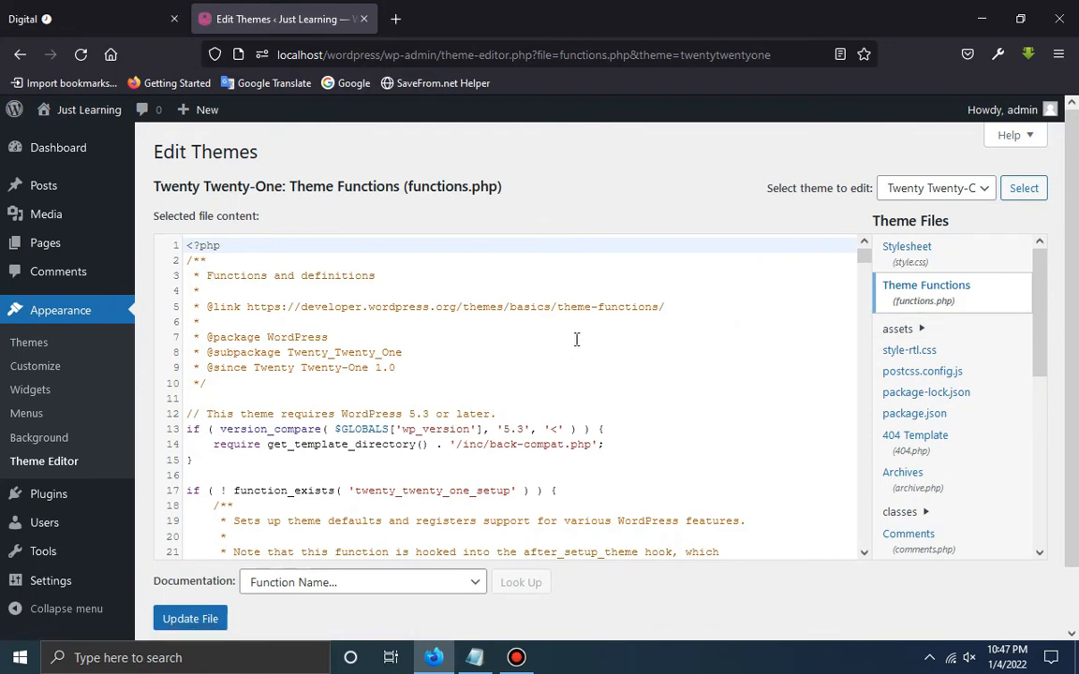
pyautogui.scroll(-5, 540, 354)
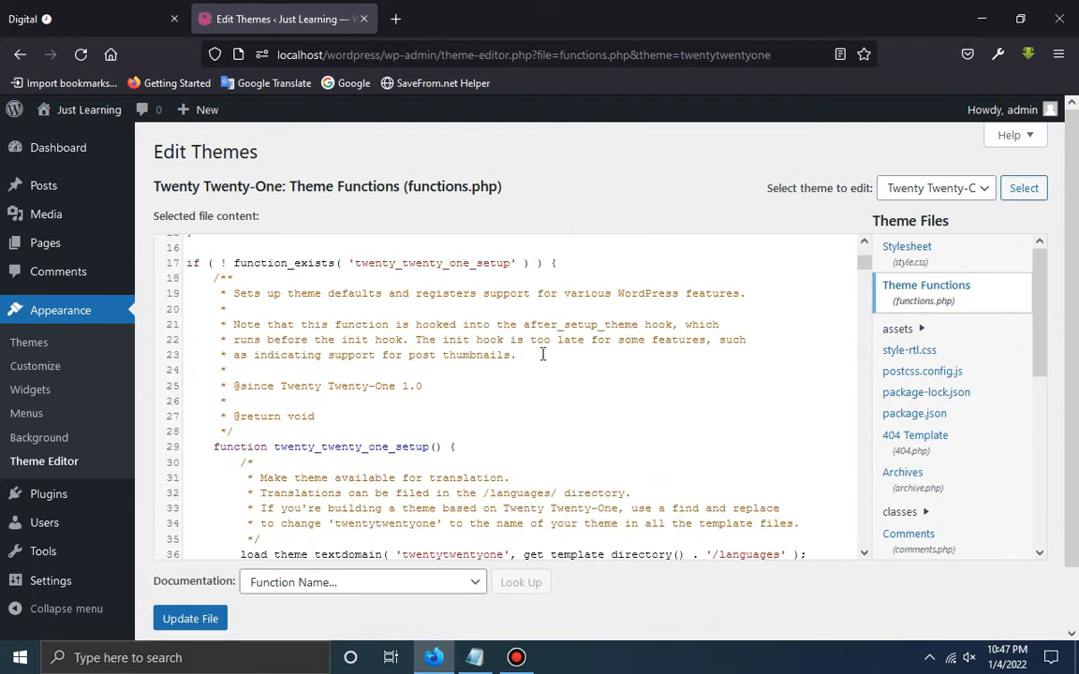
pyautogui.scroll(4, 854, 273)
pyautogui.moveTo(864, 257); pyautogui.dragTo(888, 554)
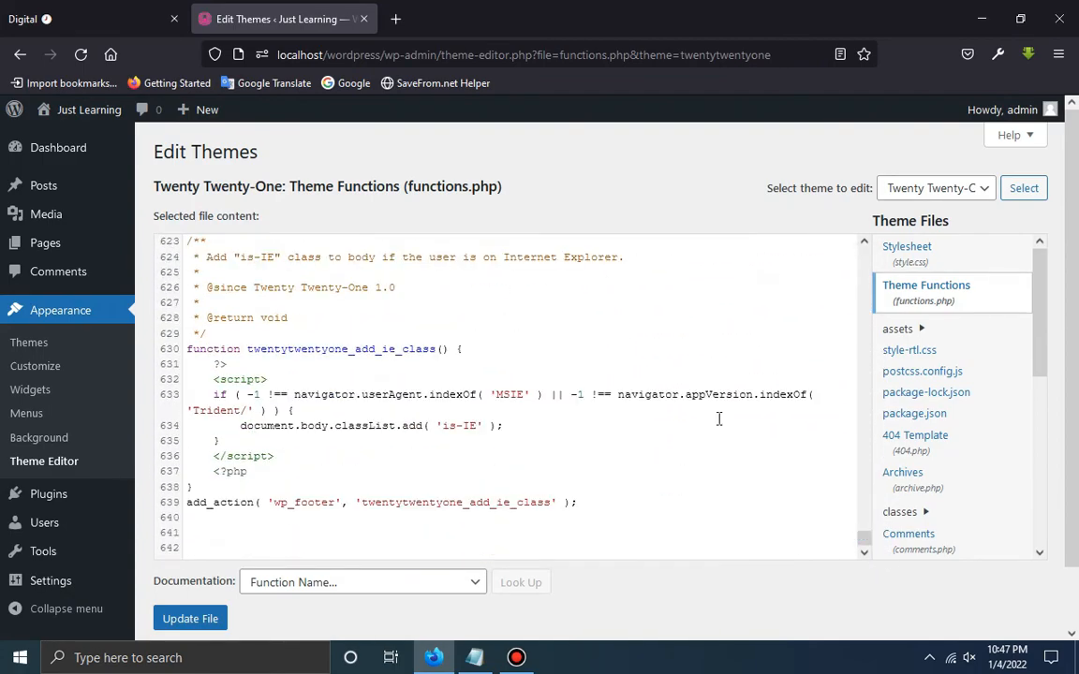
pyautogui.click(249, 529)
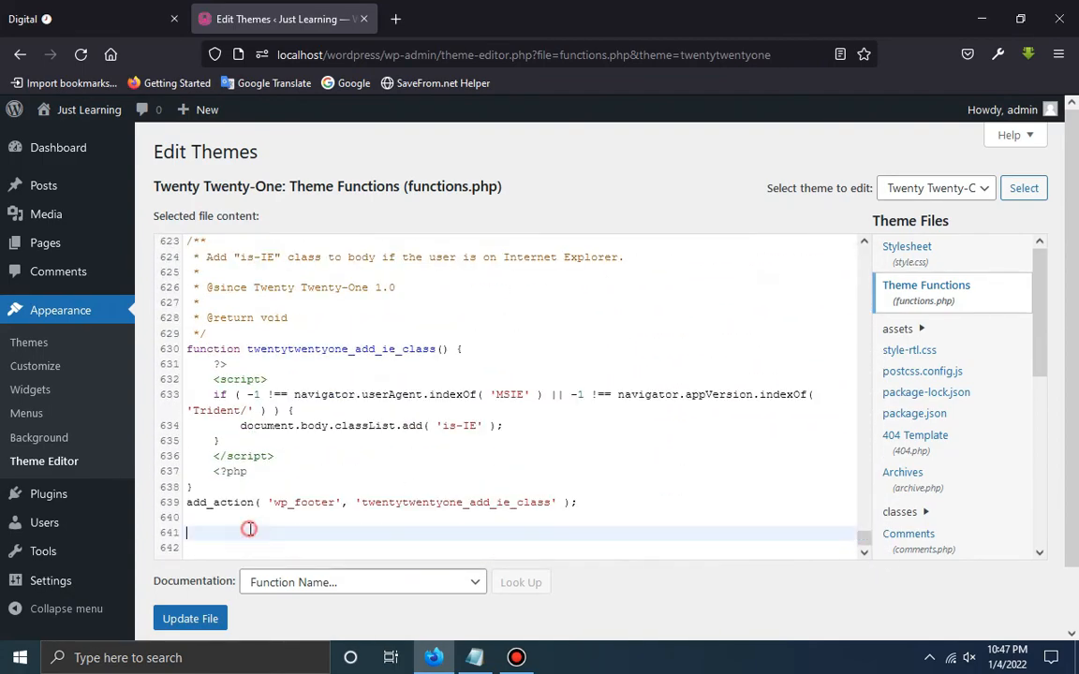
# Switch to the Notepad text document and copy the PHP code lines that disable the widgets block editor, without the PHP CODE heading.
pyautogui.click(982, 22)
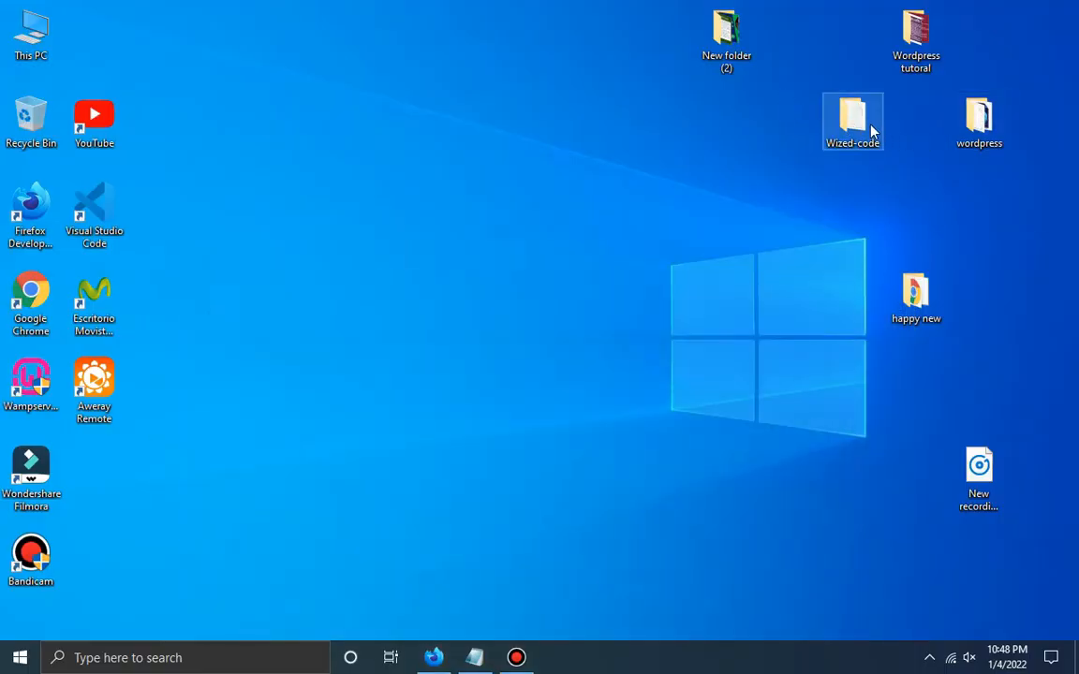
pyautogui.click(474, 656)
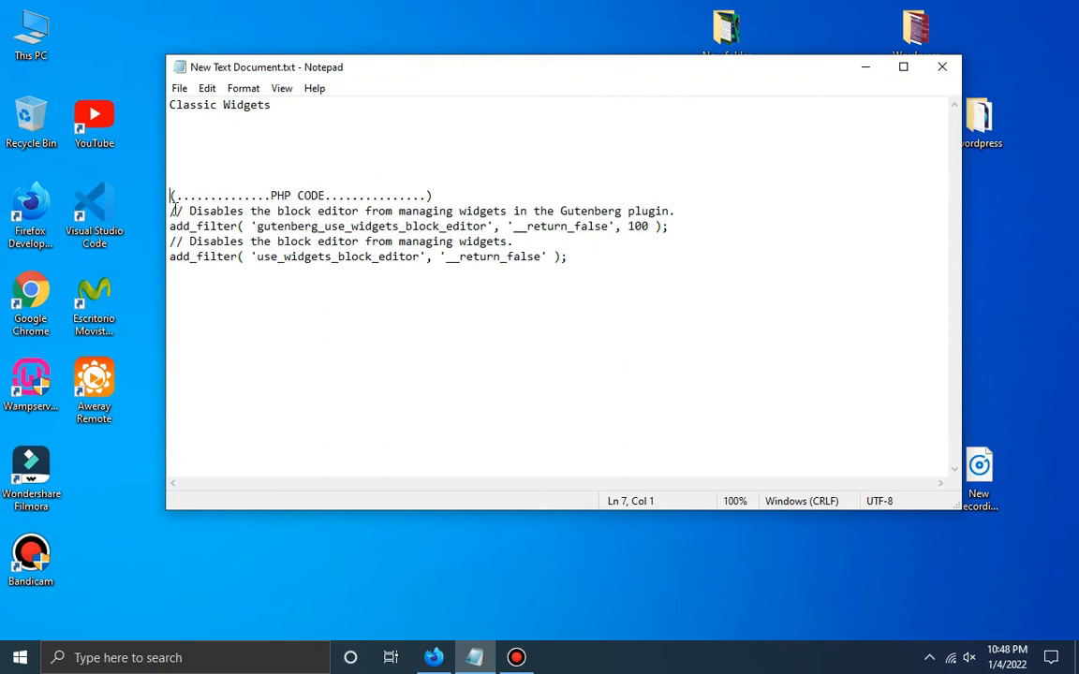
pyautogui.moveTo(171, 210); pyautogui.dragTo(260, 291)
pyautogui.click(204, 241)
pyautogui.moveTo(172, 211)
pyautogui.mouseDown()
pyautogui.moveTo(233, 284)
pyautogui.moveTo(530, 279)
pyautogui.moveTo(587, 266)
pyautogui.moveTo(174, 212)
pyautogui.mouseUp()
pyautogui.rightClick(227, 235)
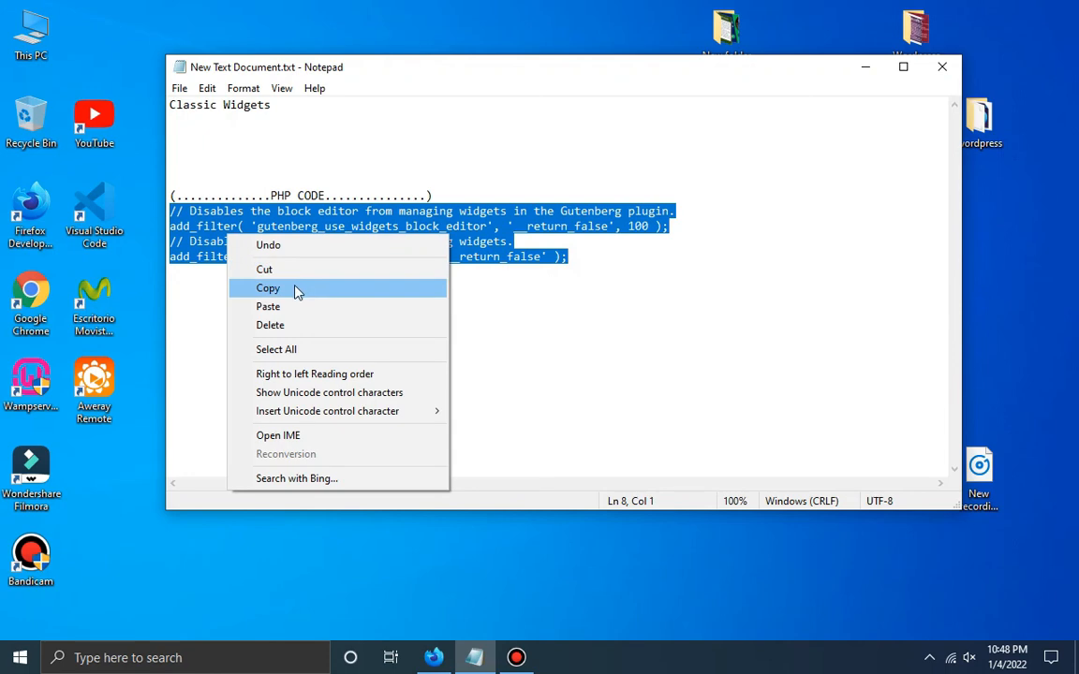
pyautogui.click(296, 291)
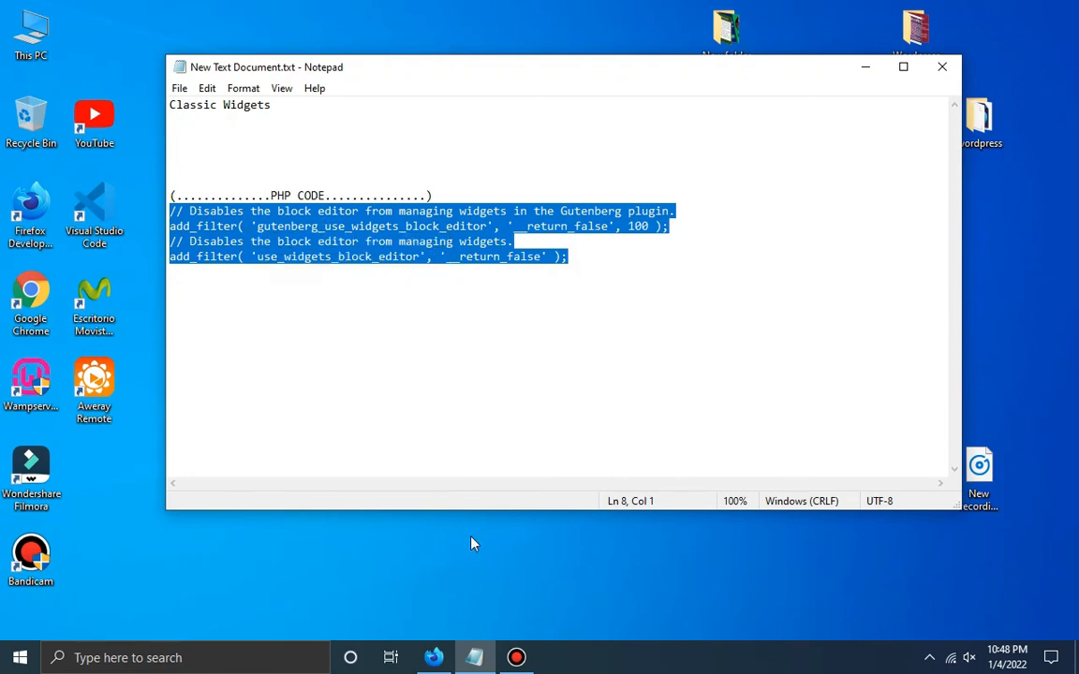
# Back in Firefox, paste the copied add_filter code at the end of functions.php and update the file.
pyautogui.click(433, 657)
pyautogui.scroll(-1, 225, 488)
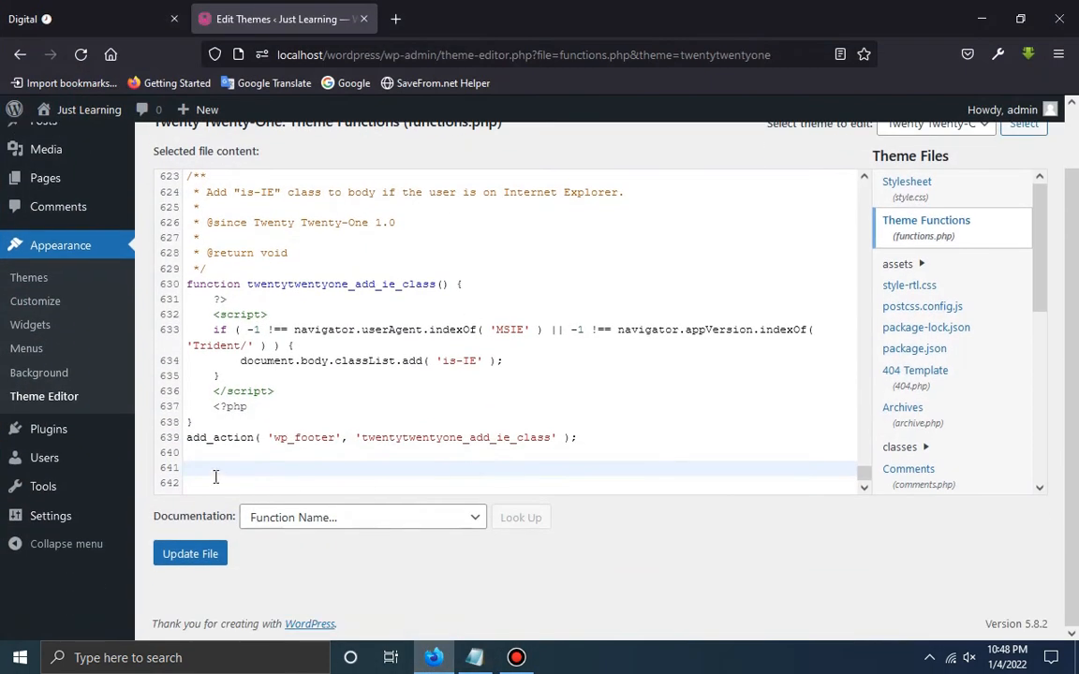
pyautogui.click(215, 476)
pyautogui.hotkey('ctrl', 'v')
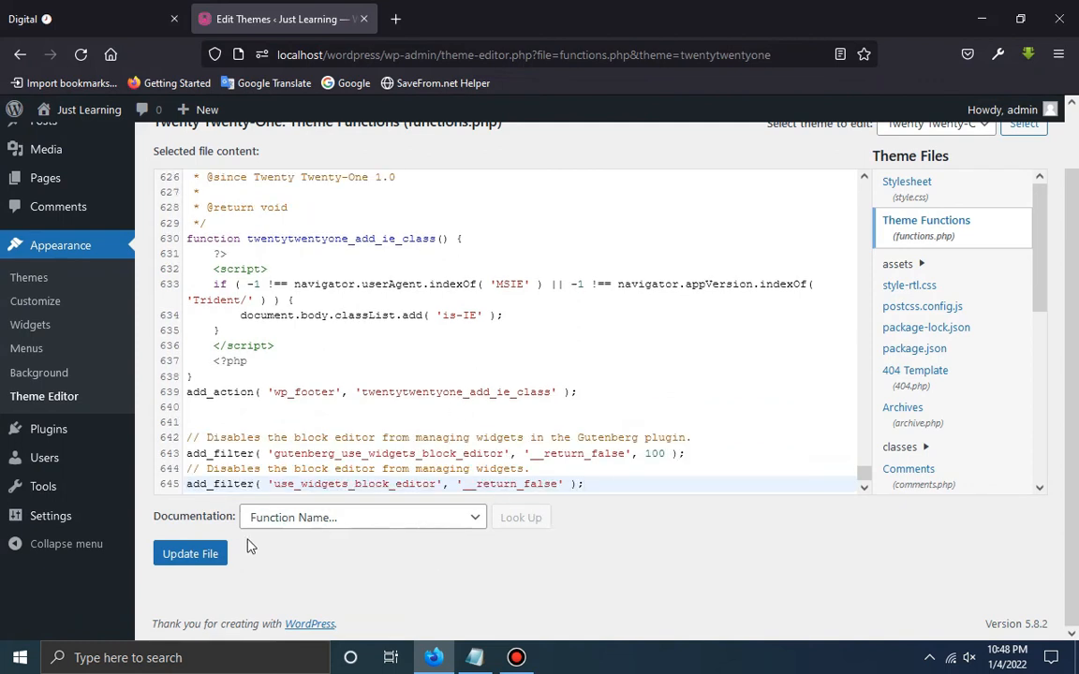
pyautogui.click(197, 554)
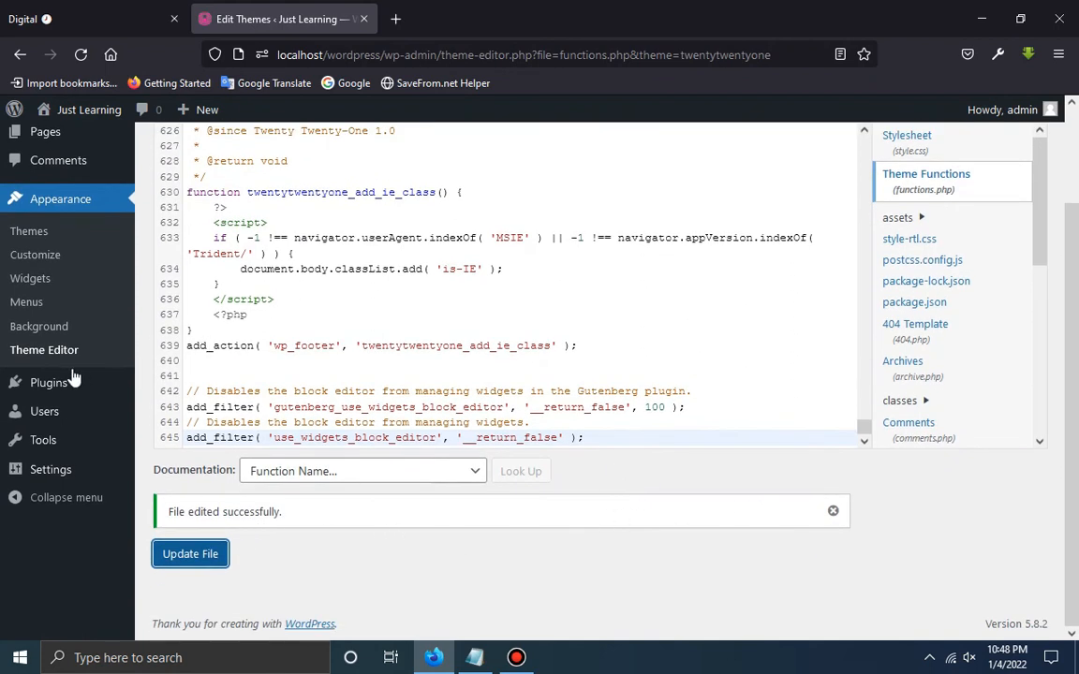
# Reopen the Widgets page under Appearance and check its layout, looking through the available widgets and the Footer area.
pyautogui.click(30, 280)
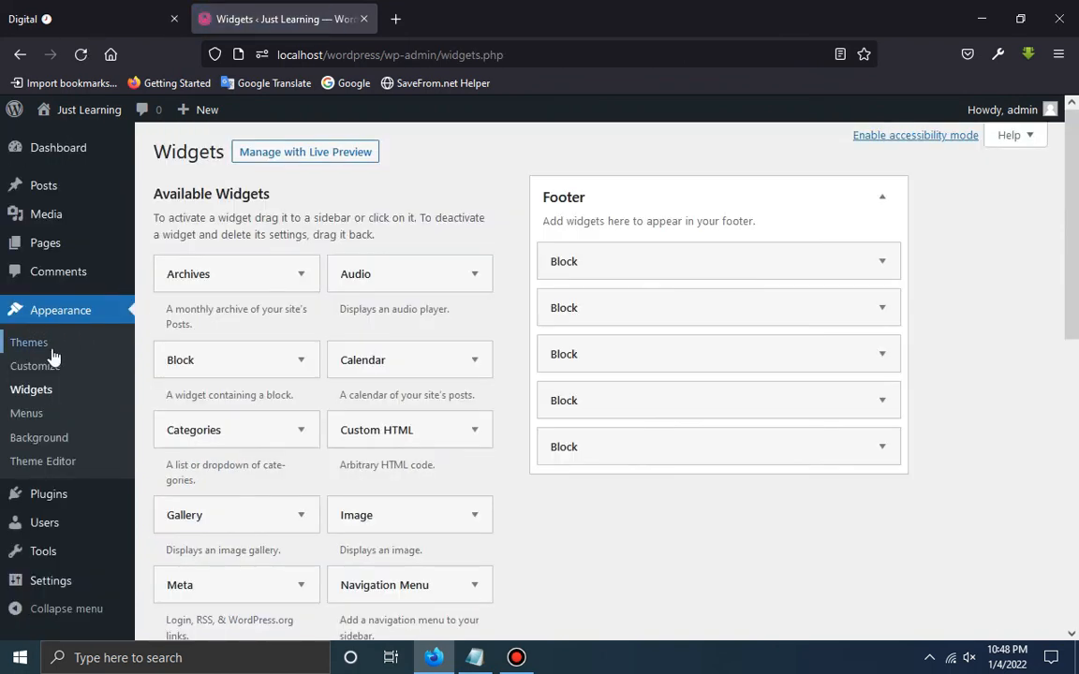
pyautogui.scroll(-5, 910, 380)
pyautogui.scroll(5, 699, 340)
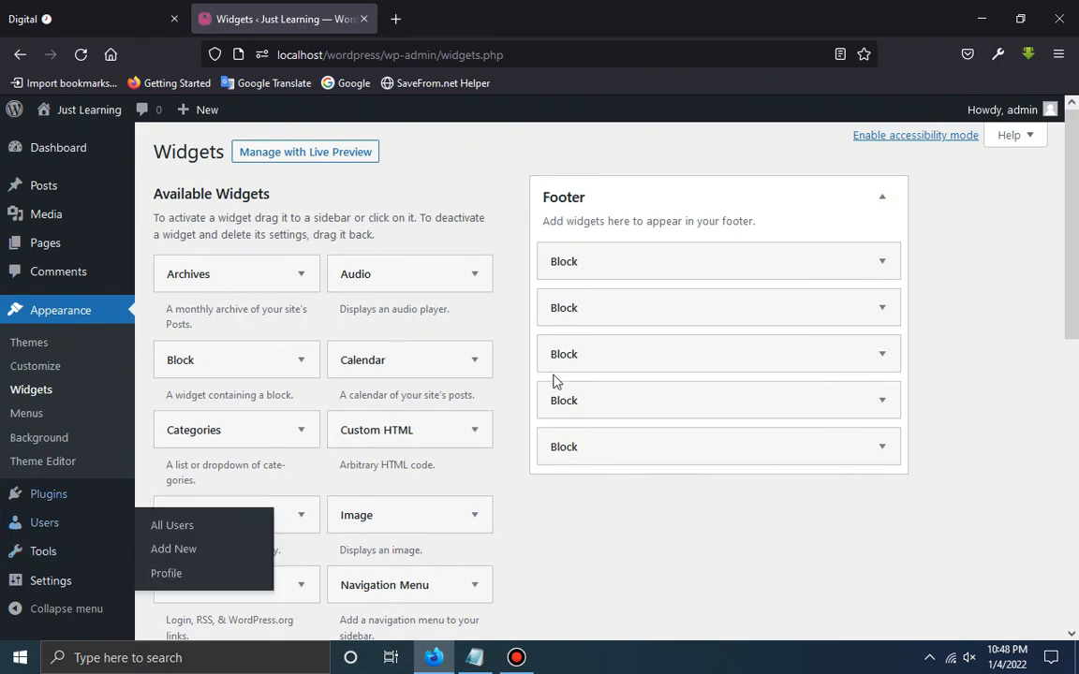
pyautogui.scroll(-4, 578, 416)
pyautogui.scroll(4, 580, 426)
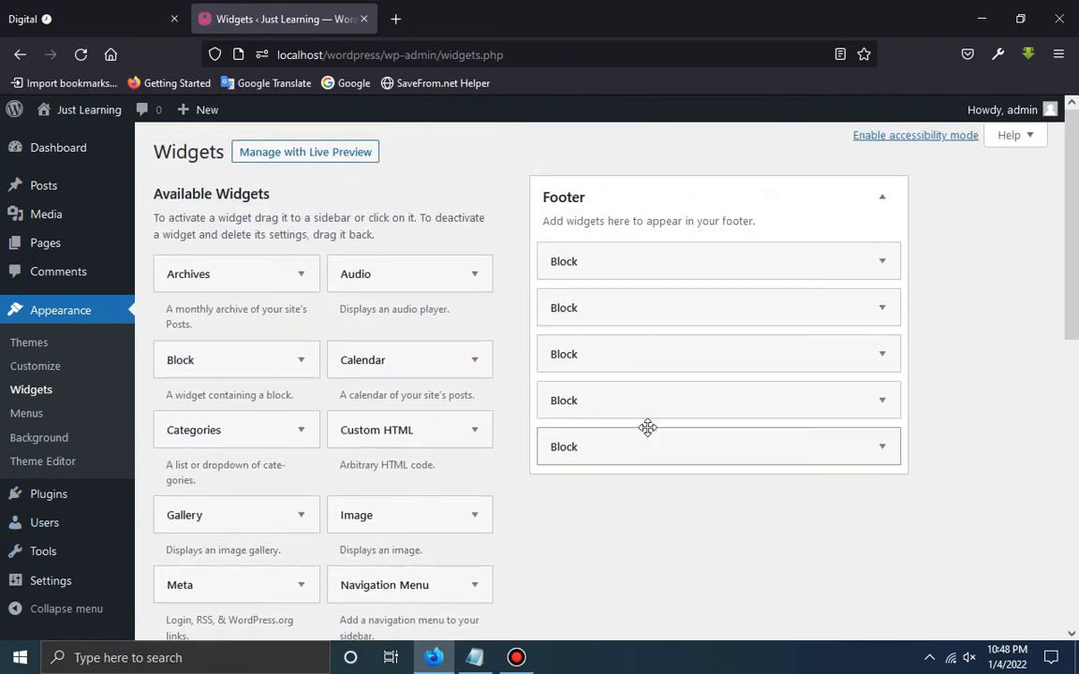
pyautogui.scroll(-3, 613, 414)
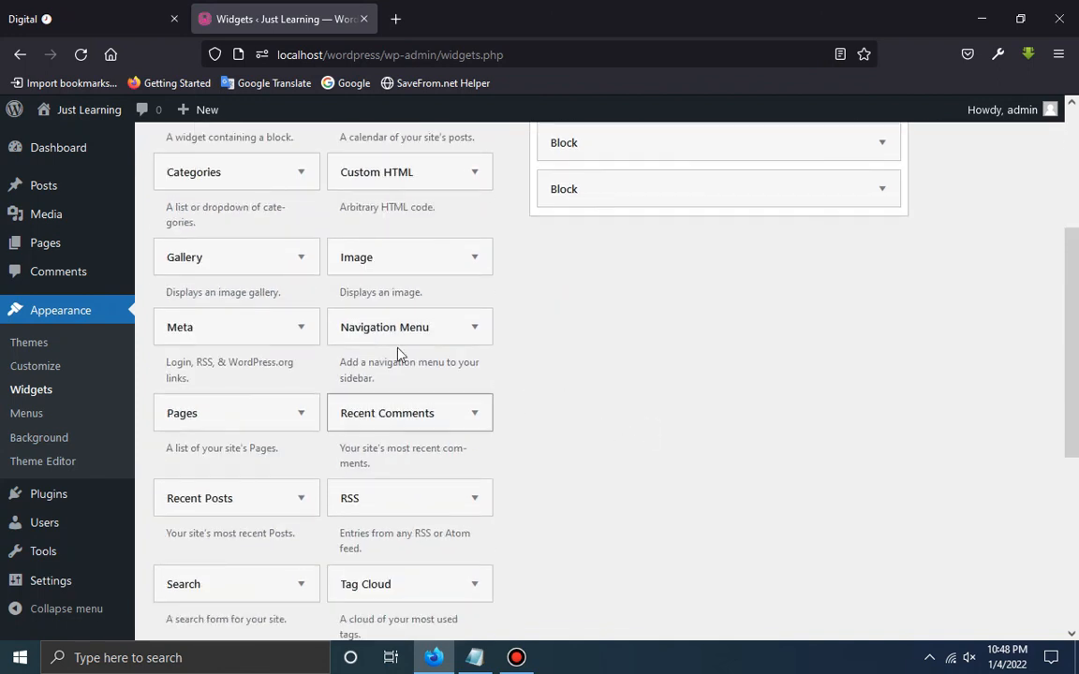